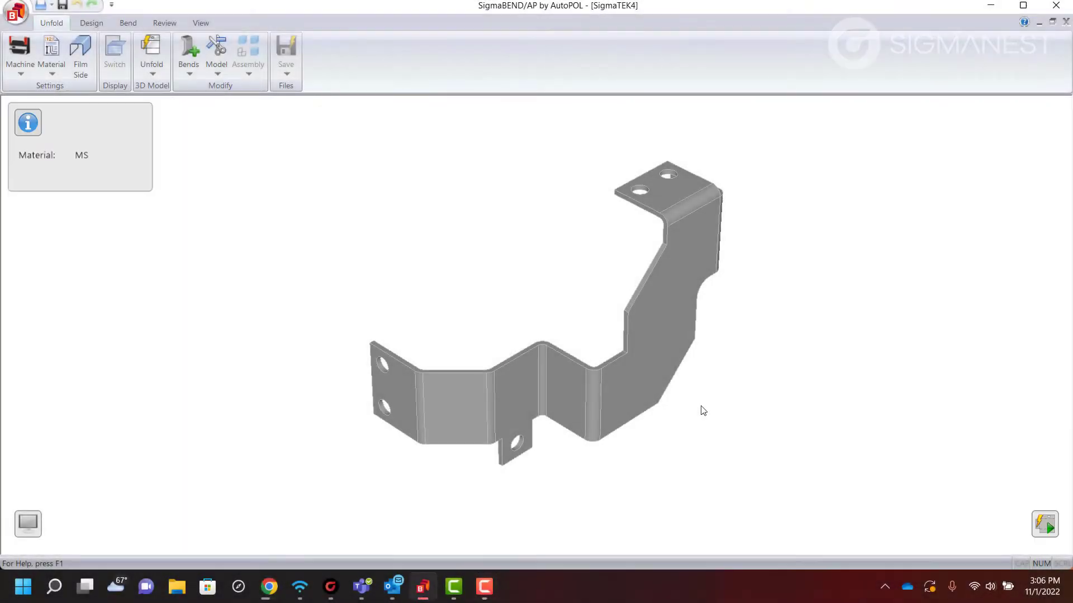
# Step: Unfold the MS bracket into a flat blank: 6 bends, 0.118 inch thick, 12.283 × 7.323 inch
pyautogui.click(1046, 528)
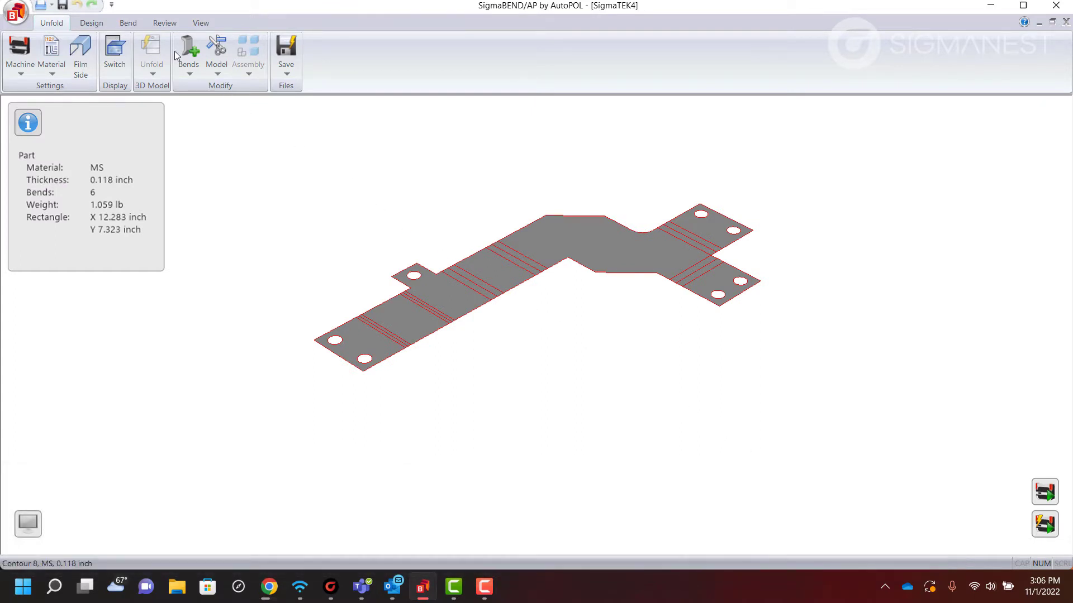
# Step: Switch to the Bend stage and zoom in on the blank between punch and die
pyautogui.click(128, 24)
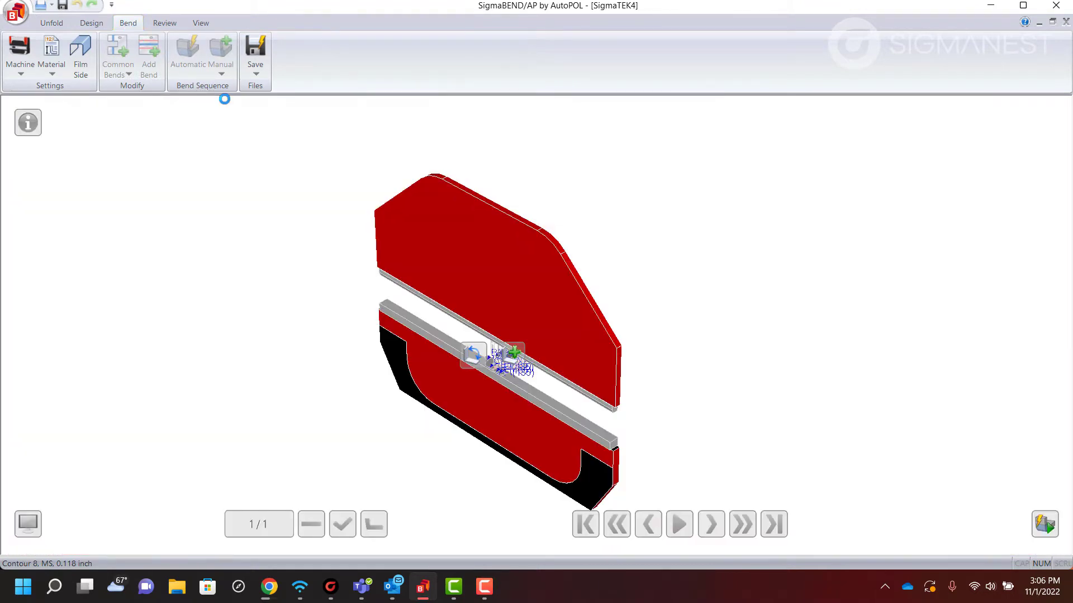
pyautogui.scroll(6, 476, 371)
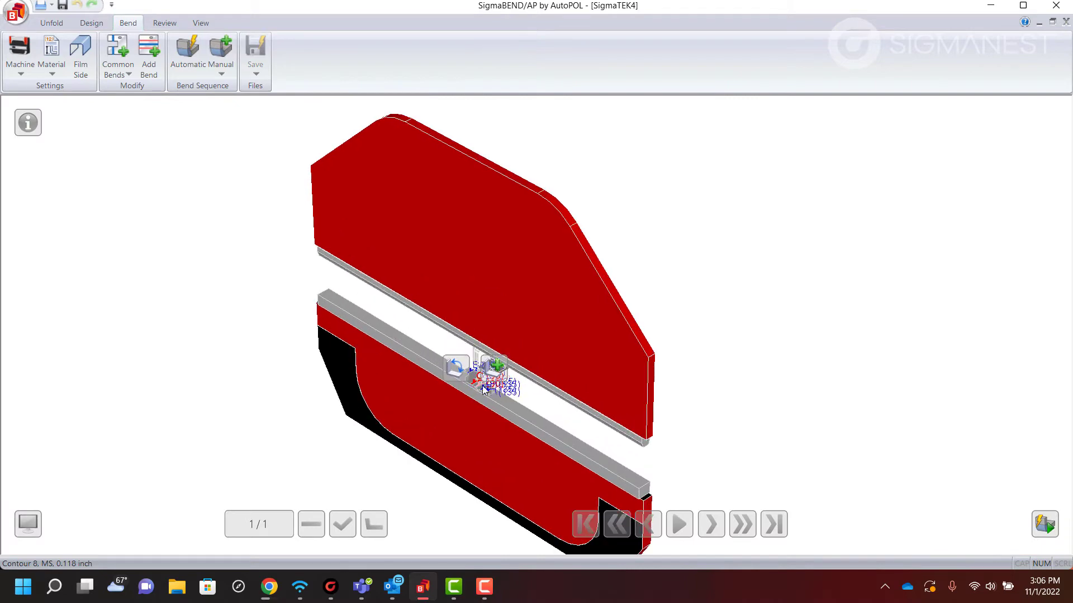
pyautogui.scroll(3, 380, 436)
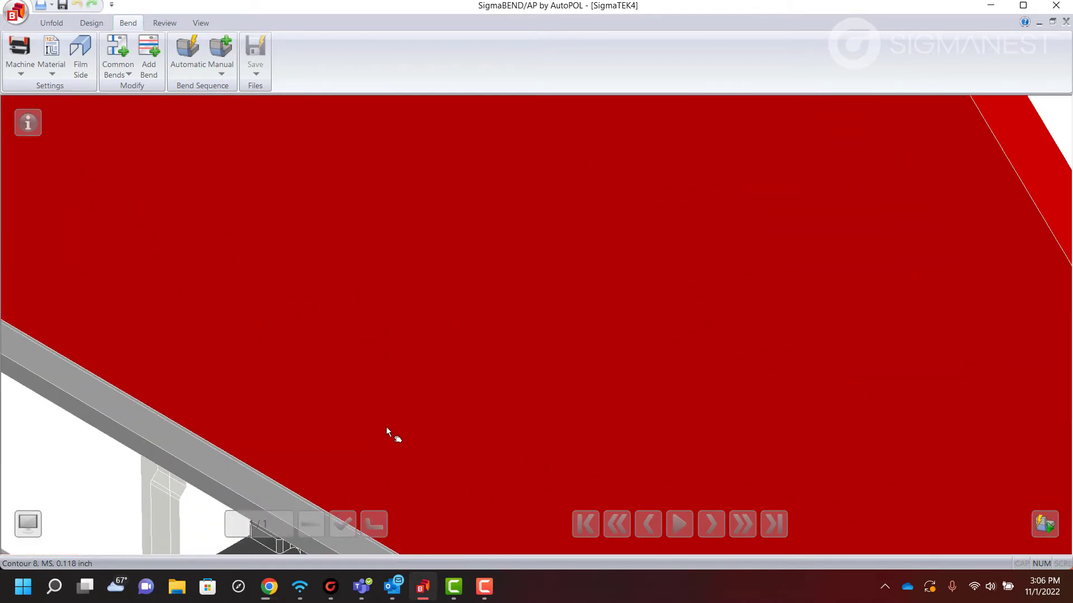
pyautogui.moveTo(387, 427); pyautogui.dragTo(771, 120, button='middle')
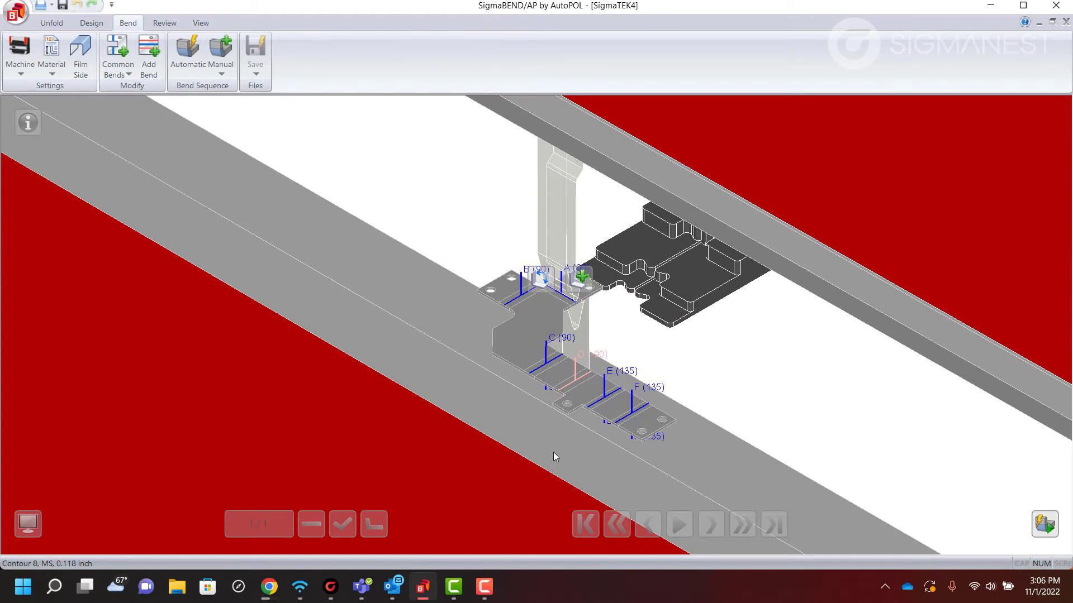
# Step: Swap the punch above the blank for tool BIU-021 from the punch library
pyautogui.click(555, 216)
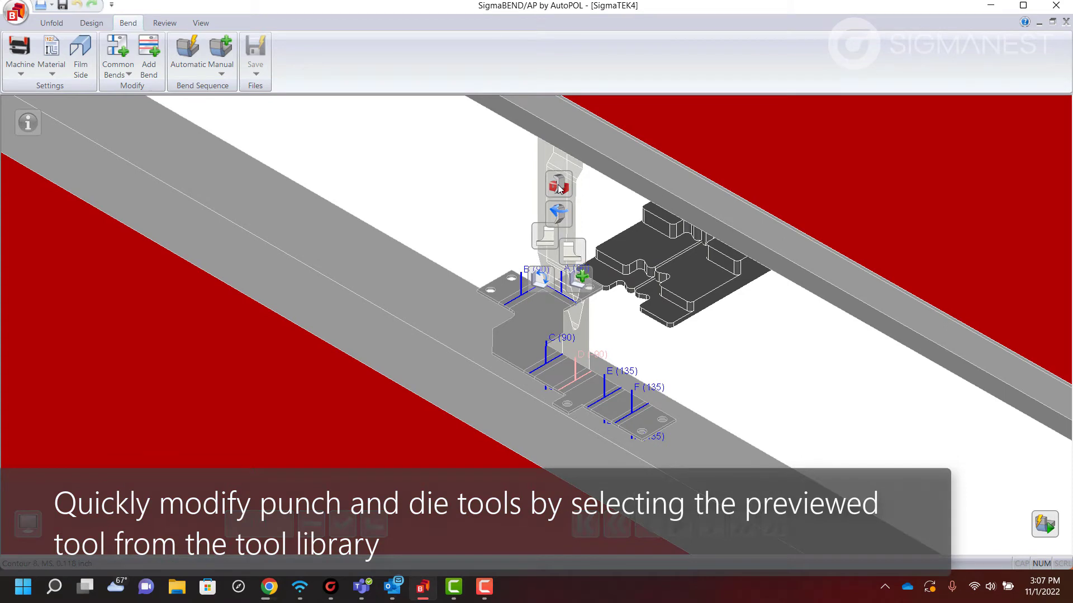
pyautogui.click(559, 186)
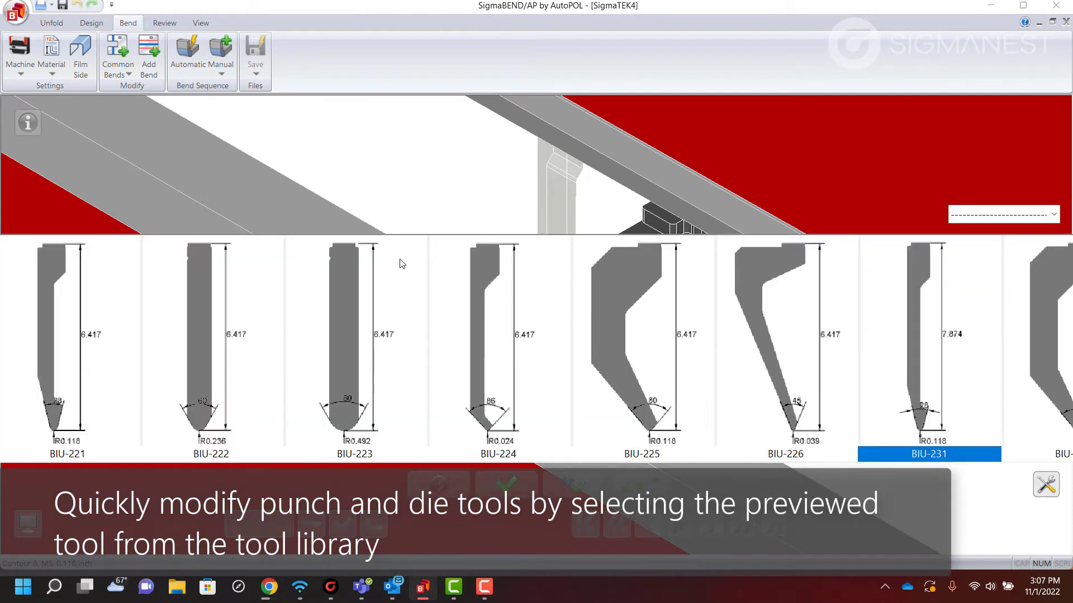
pyautogui.scroll(10, 140, 315)
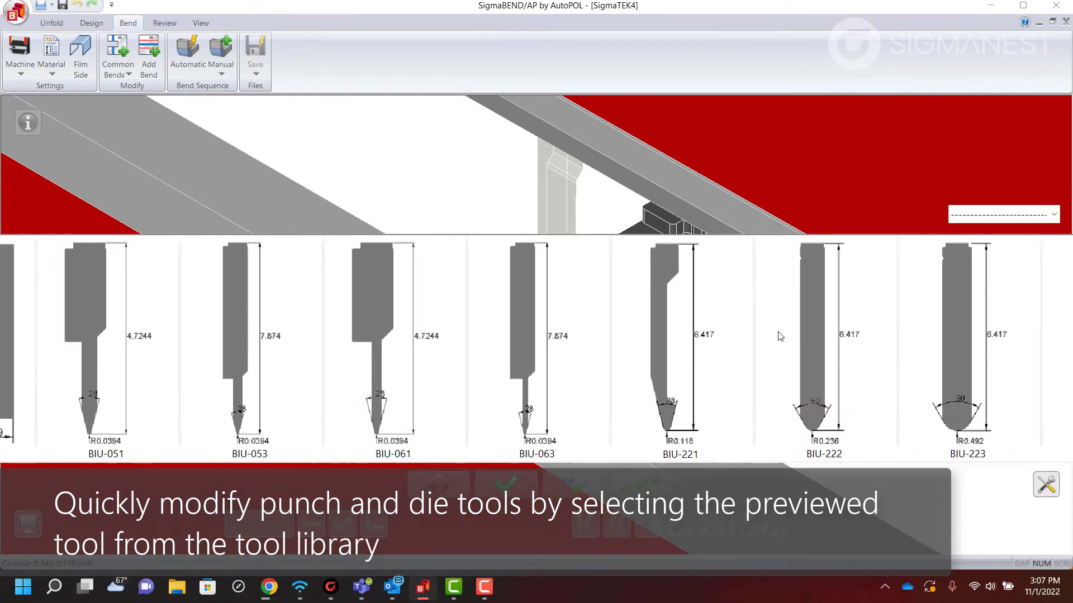
pyautogui.scroll(10, 272, 363)
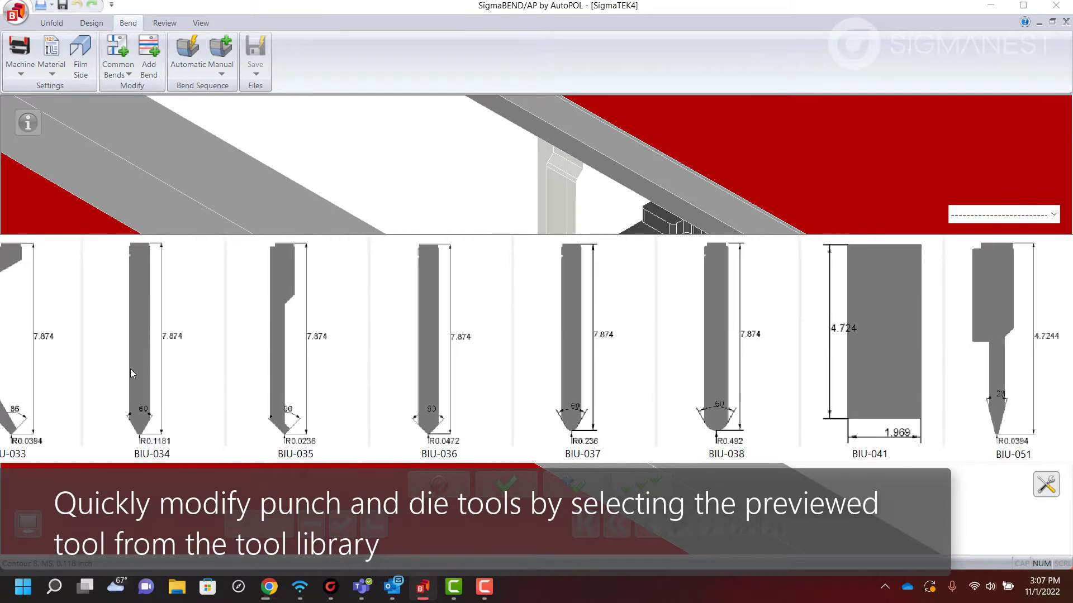
pyautogui.scroll(3, 781, 368)
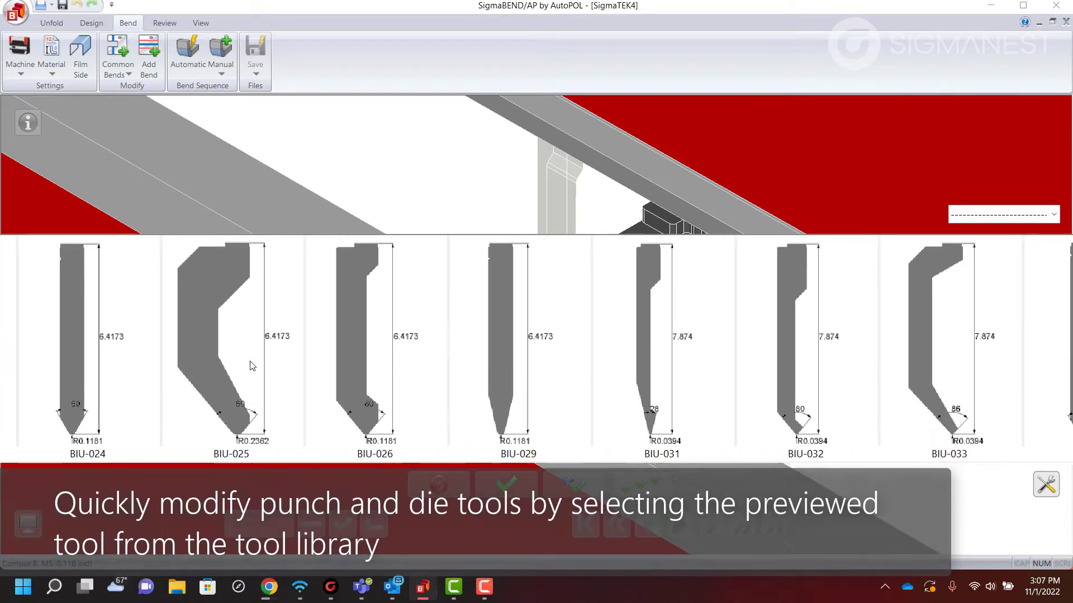
pyautogui.scroll(3, 659, 354)
pyautogui.scroll(3, 660, 354)
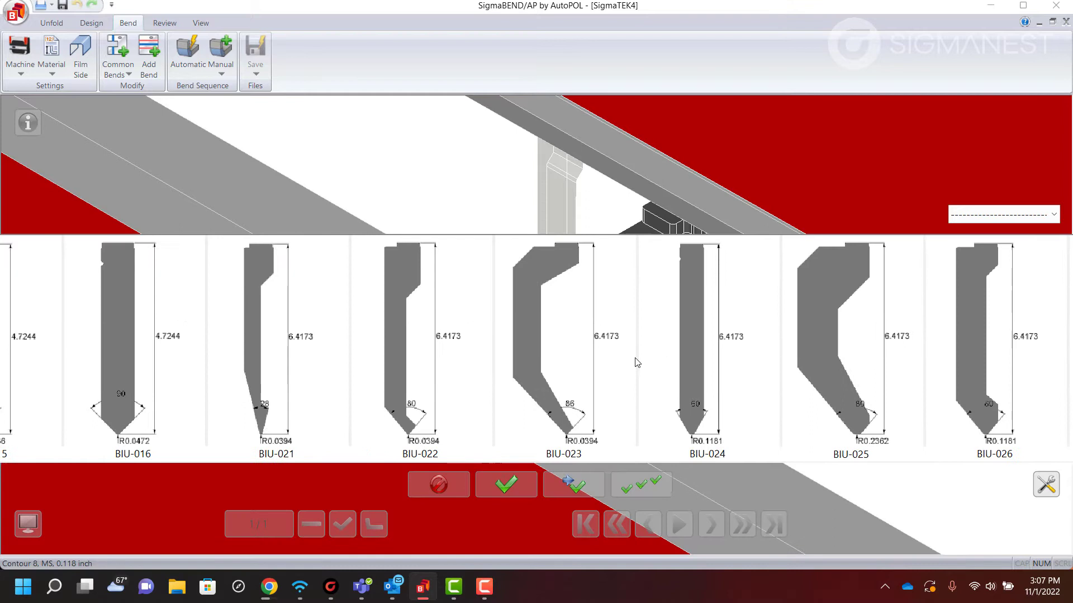
pyautogui.click(279, 359)
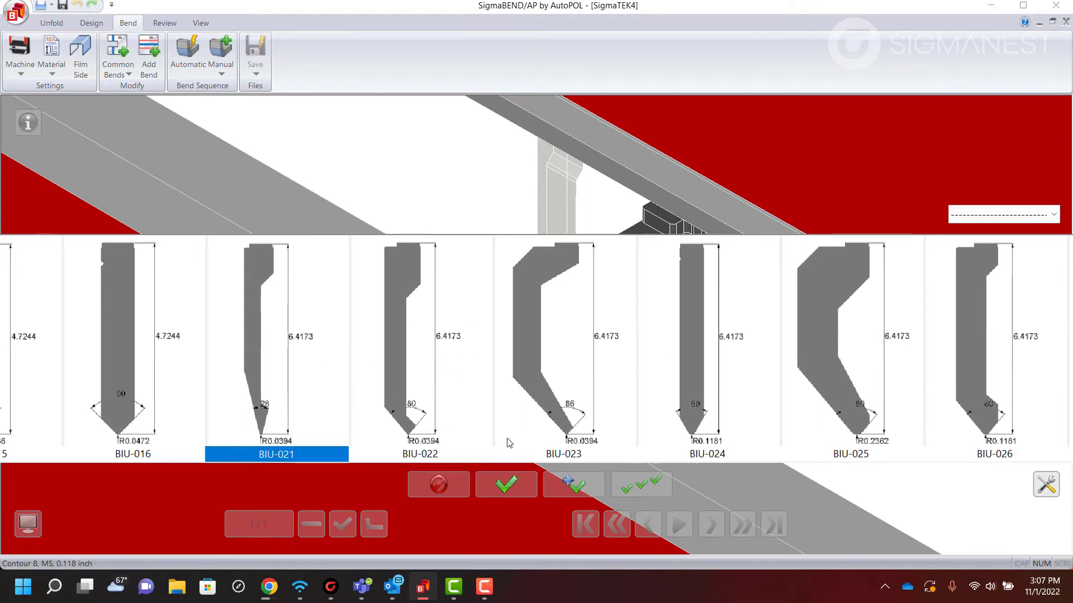
pyautogui.click(640, 485)
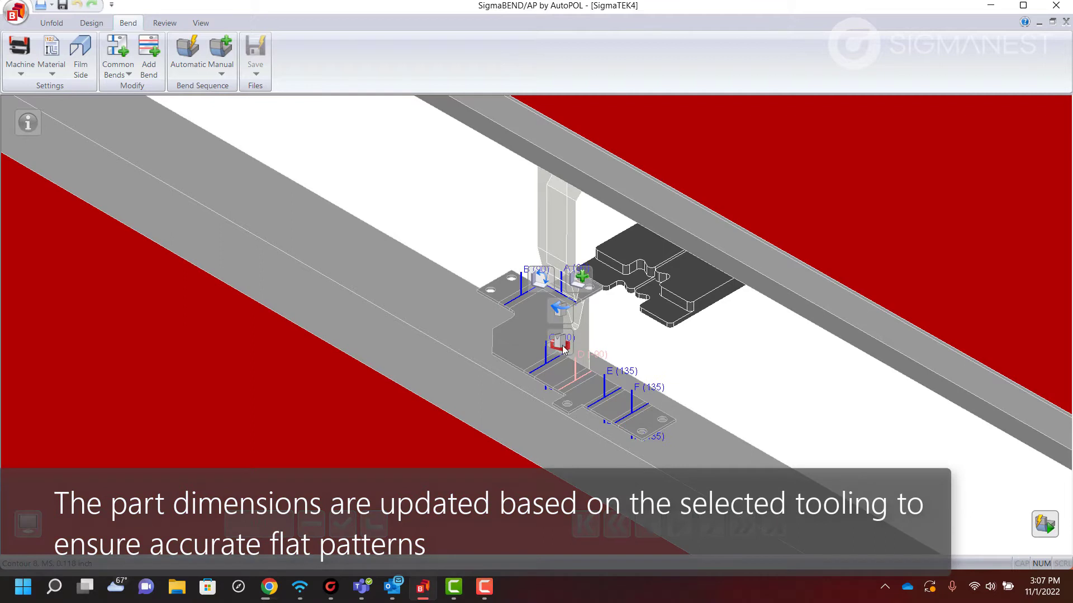
# Step: Put die OZU-312 from the OZU die strip under the blank
pyautogui.click(560, 345)
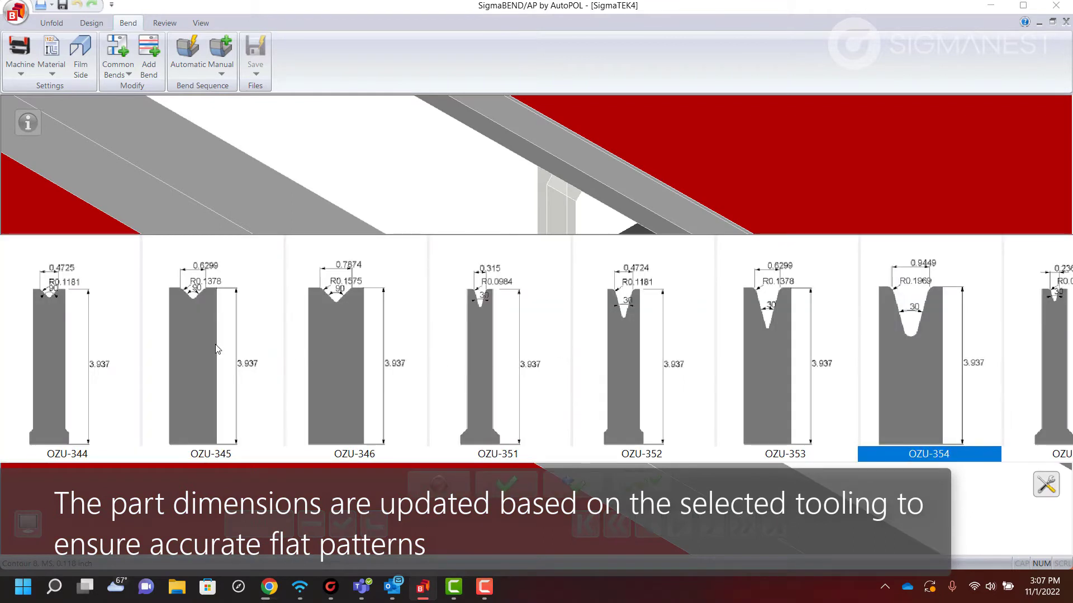
pyautogui.scroll(5, 218, 349)
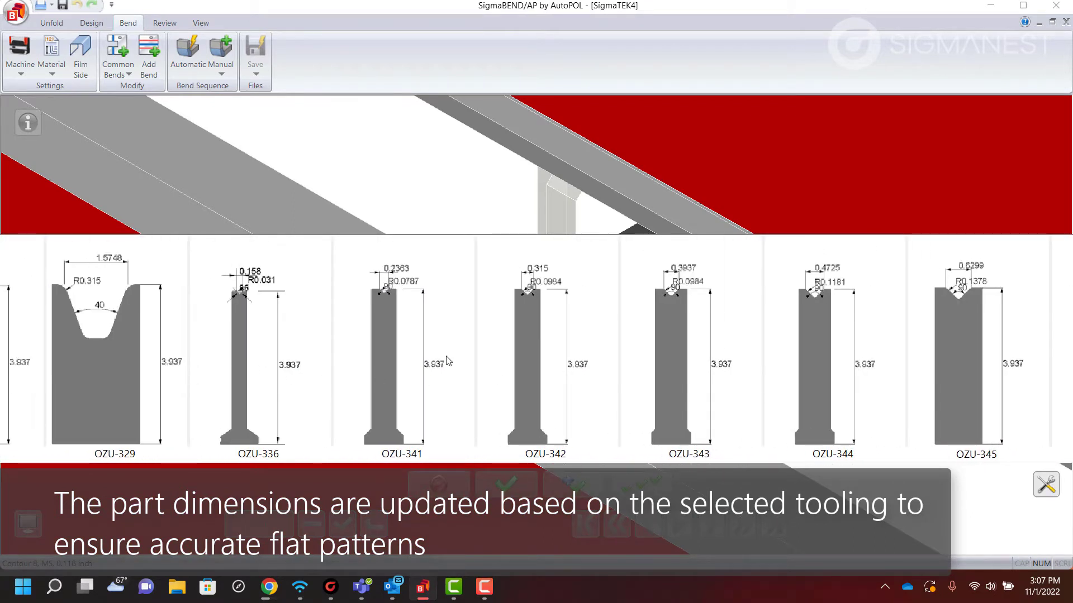
pyautogui.scroll(5, 447, 361)
pyautogui.scroll(5, 119, 361)
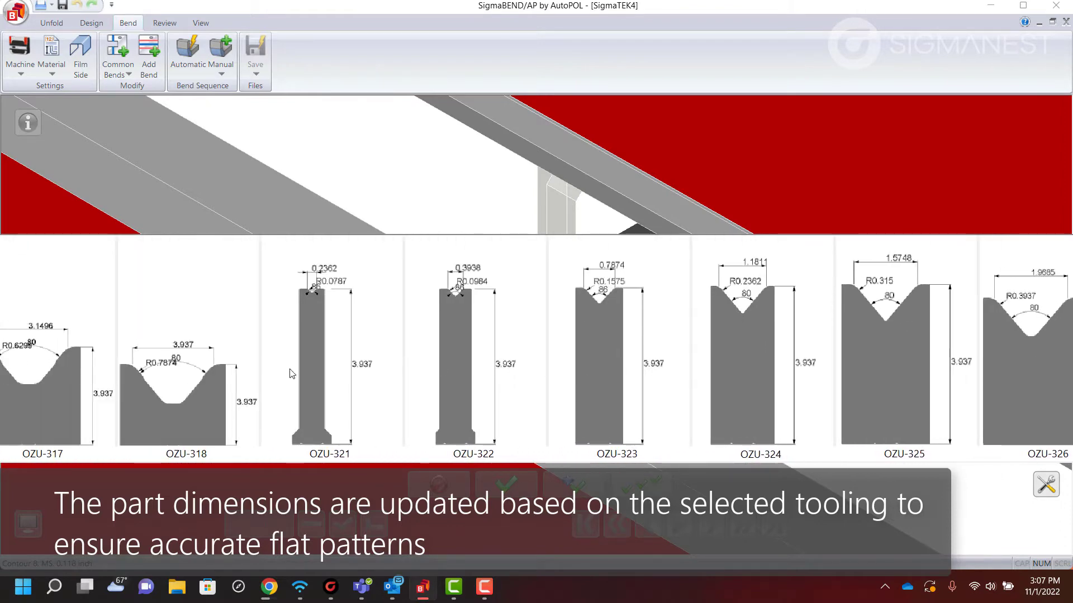
pyautogui.scroll(5, 290, 373)
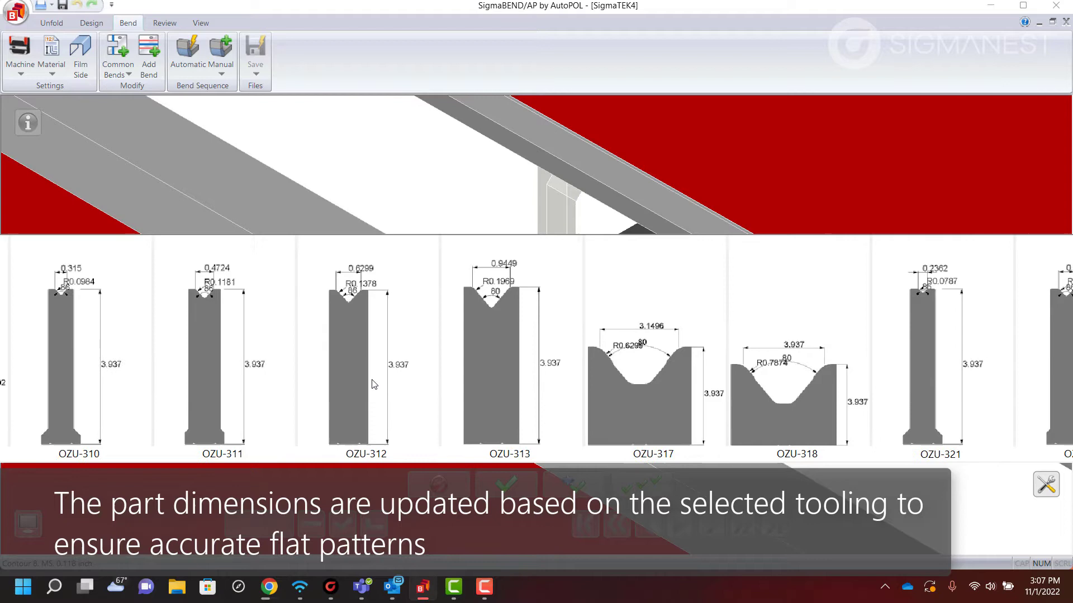
pyautogui.click(360, 384)
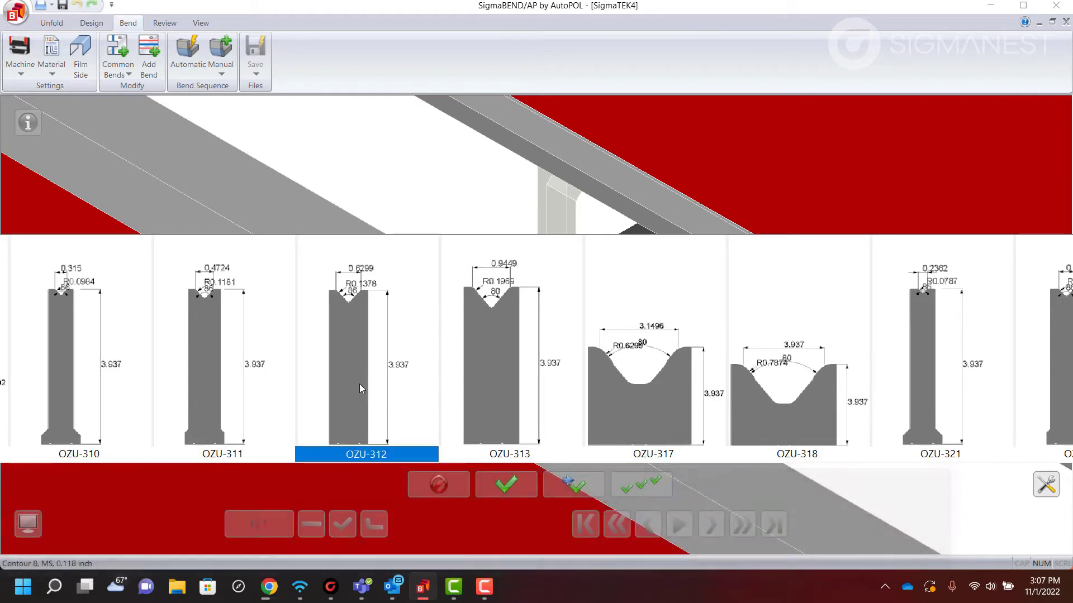
pyautogui.click(656, 485)
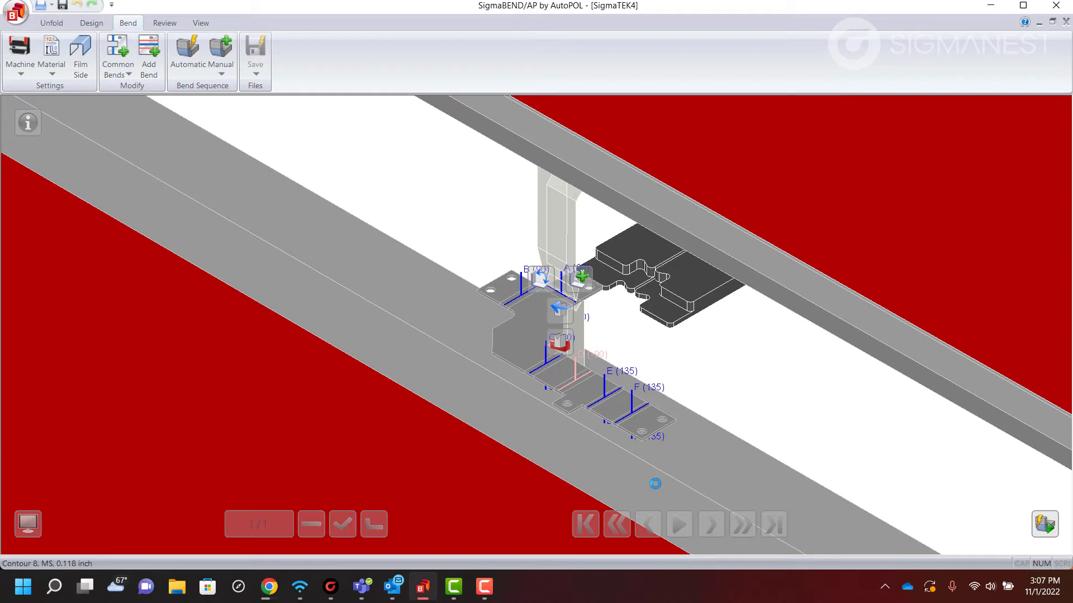
# Step: Build a manual bend sequence A, B, F, E, D, C and simulate the bends
pyautogui.click(221, 72)
pyautogui.click(224, 93)
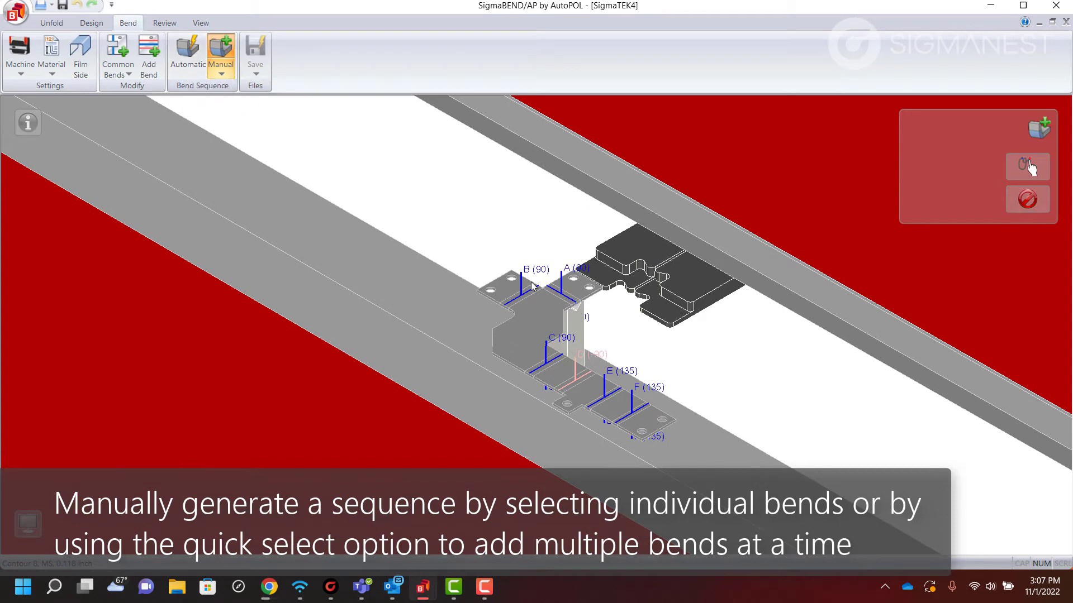
pyautogui.click(566, 302)
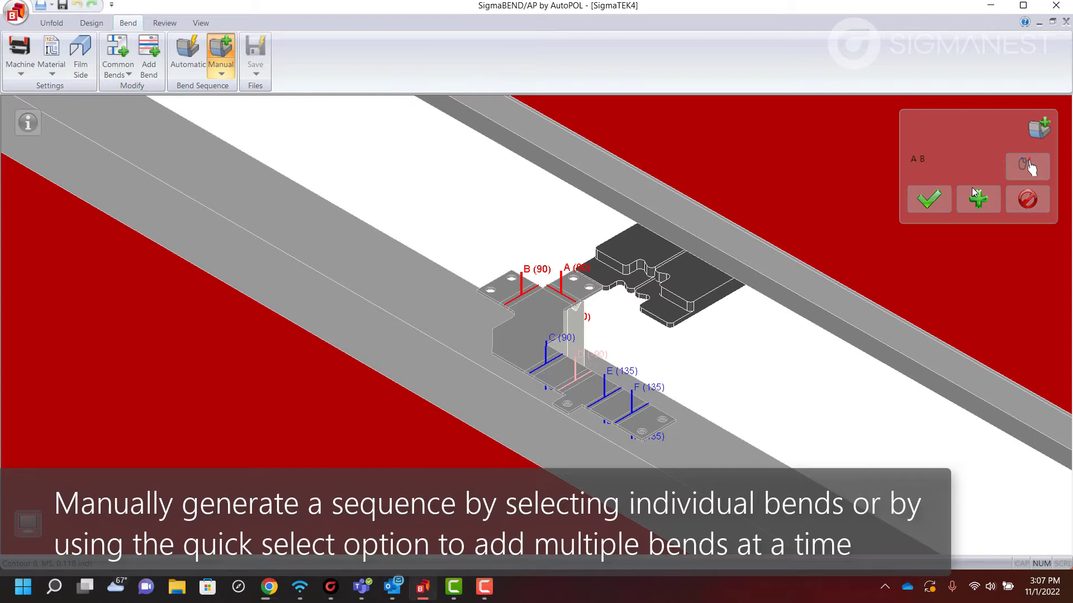
pyautogui.click(1022, 172)
pyautogui.moveTo(644, 422)
pyautogui.mouseDown()
pyautogui.moveTo(614, 405)
pyautogui.moveTo(621, 362)
pyautogui.mouseUp()
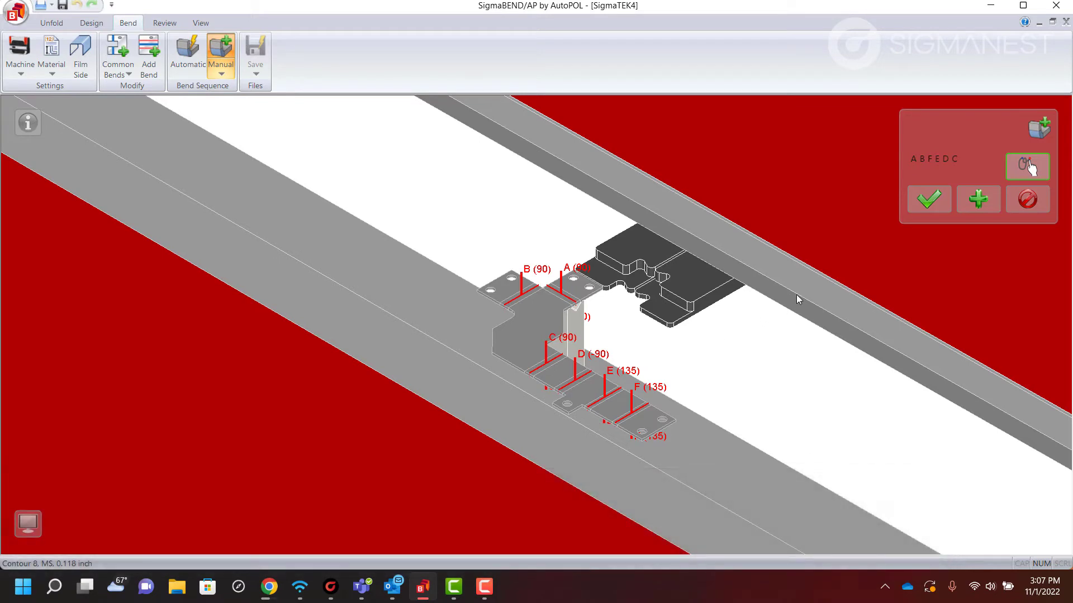
pyautogui.click(930, 206)
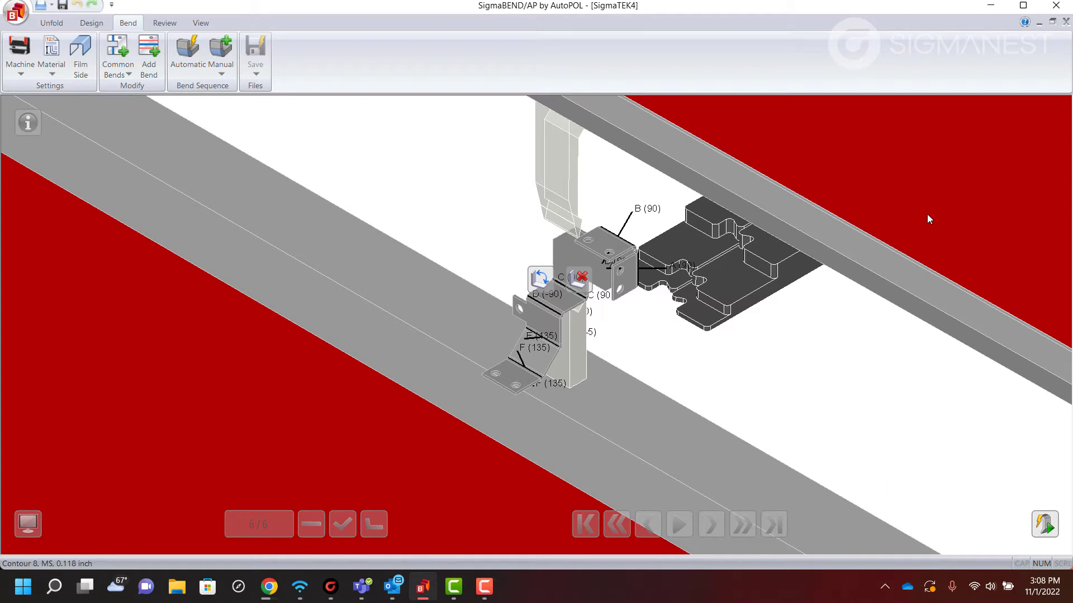
# Step: Generate optimized tool stations, then review the setups for Bends B, F, E and D
pyautogui.click(1043, 520)
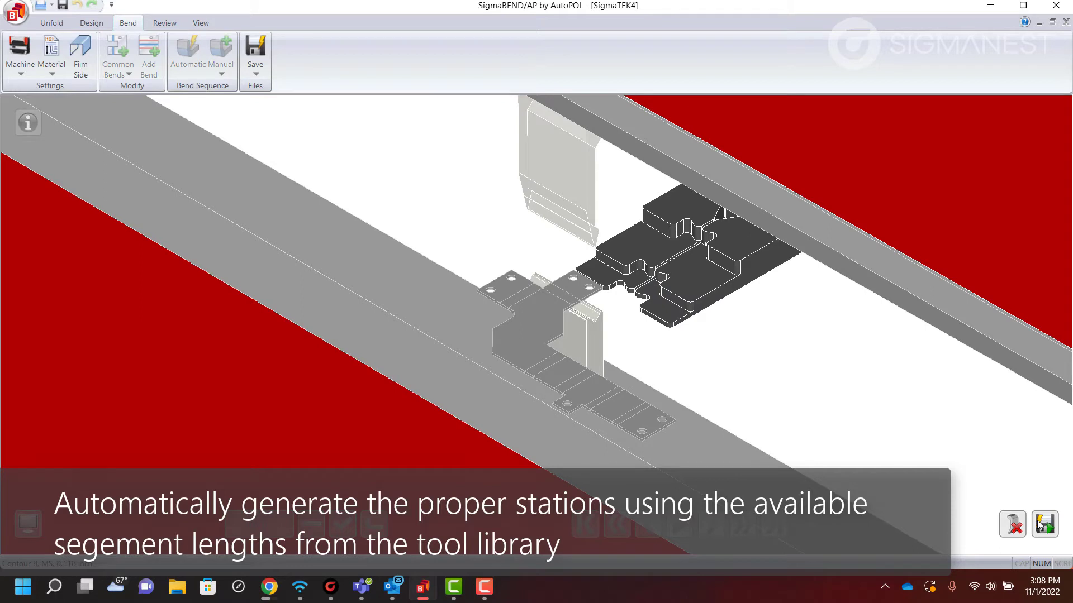
pyautogui.click(283, 528)
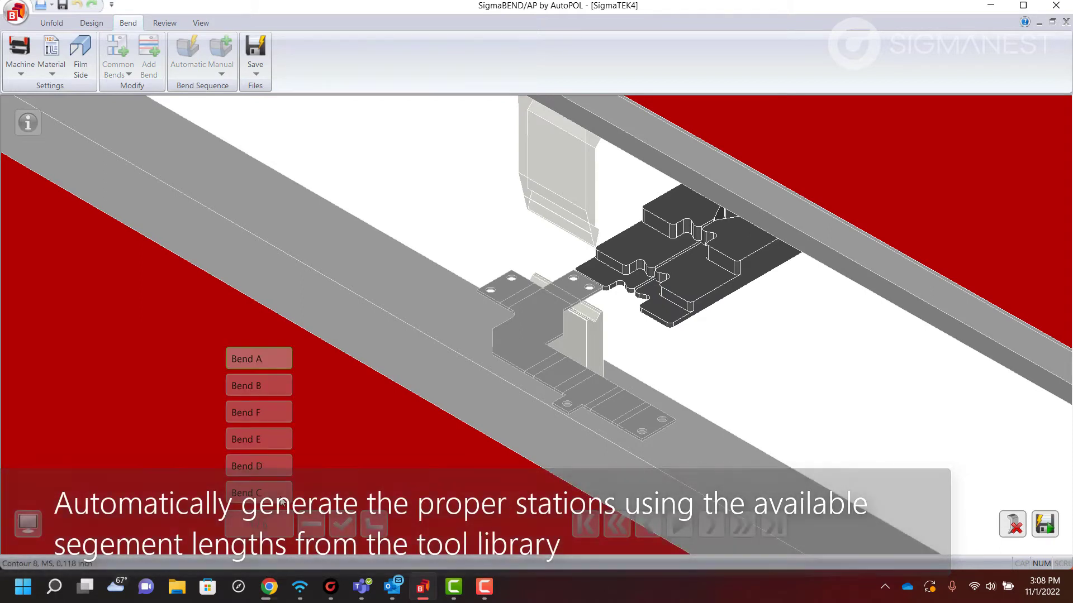
pyautogui.click(267, 386)
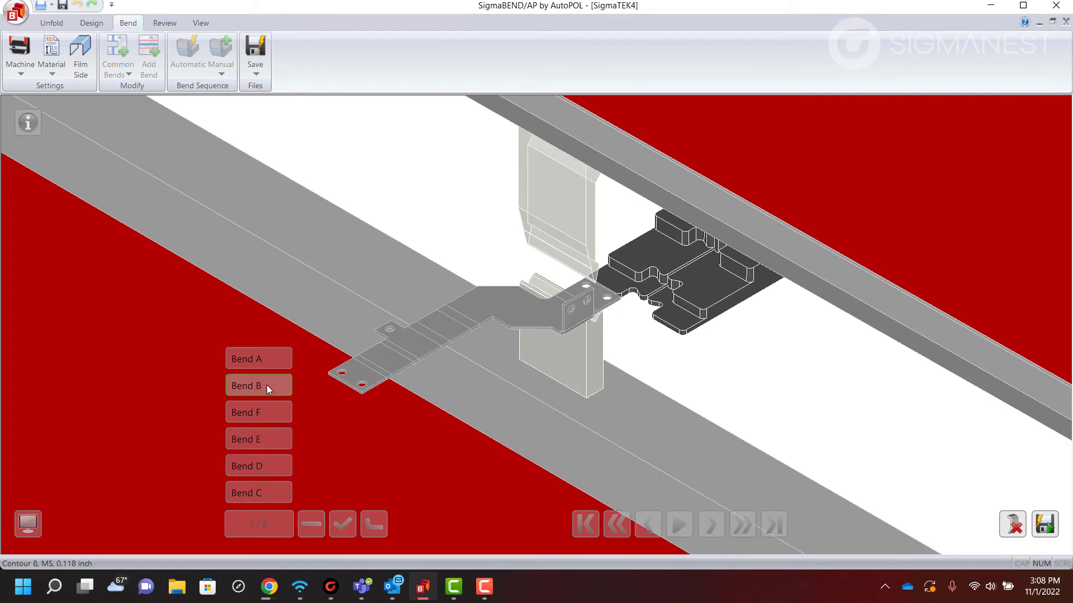
pyautogui.click(261, 414)
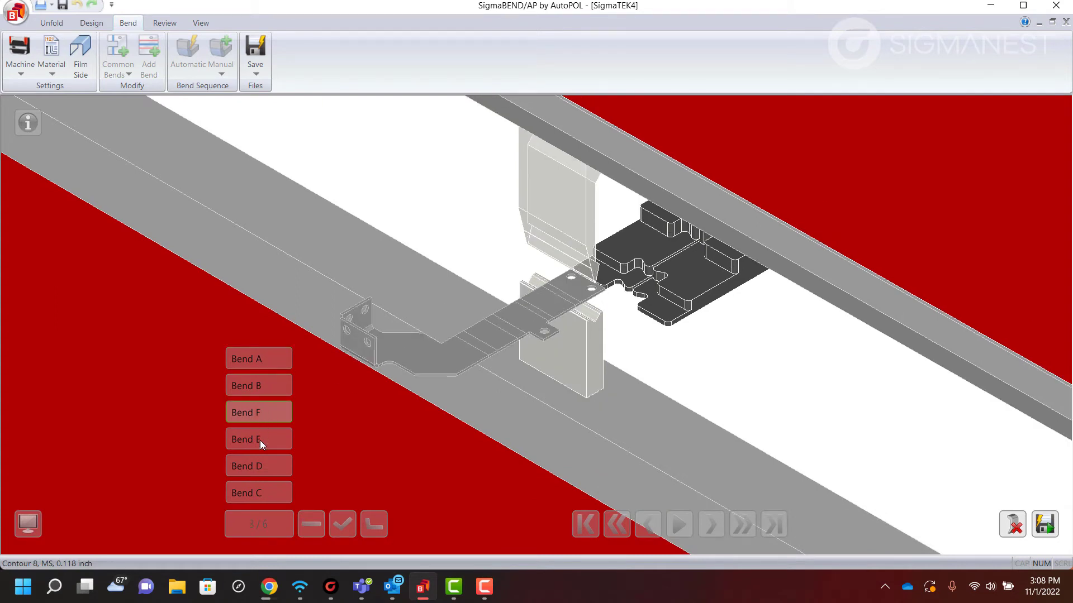
pyautogui.click(260, 441)
pyautogui.click(264, 465)
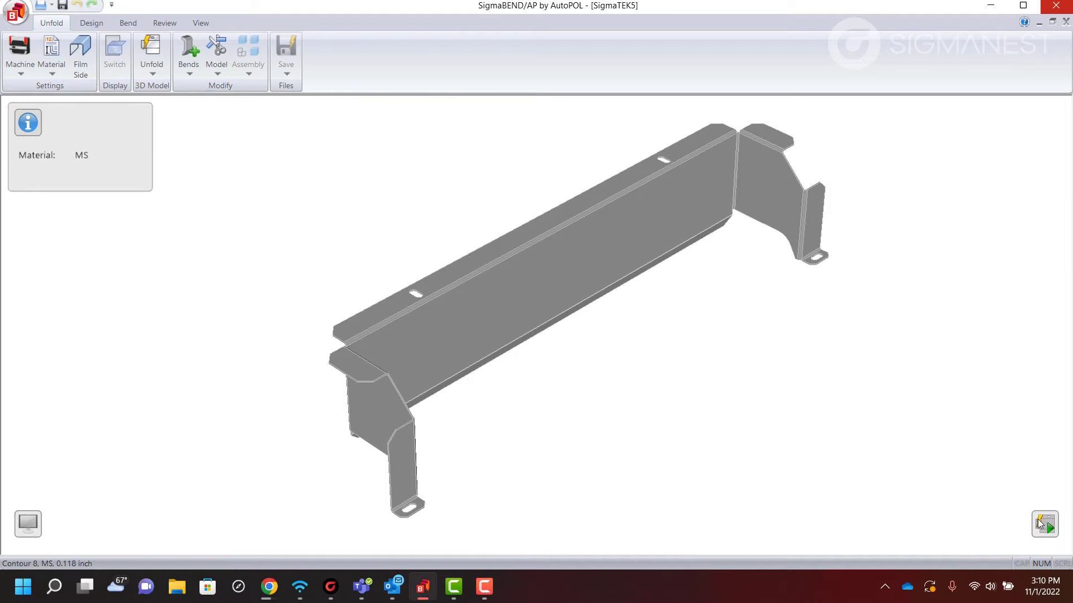
# Step: Unfold the channel bracket into a 10-bend flat pattern and load it on the press brake
pyautogui.click(1043, 524)
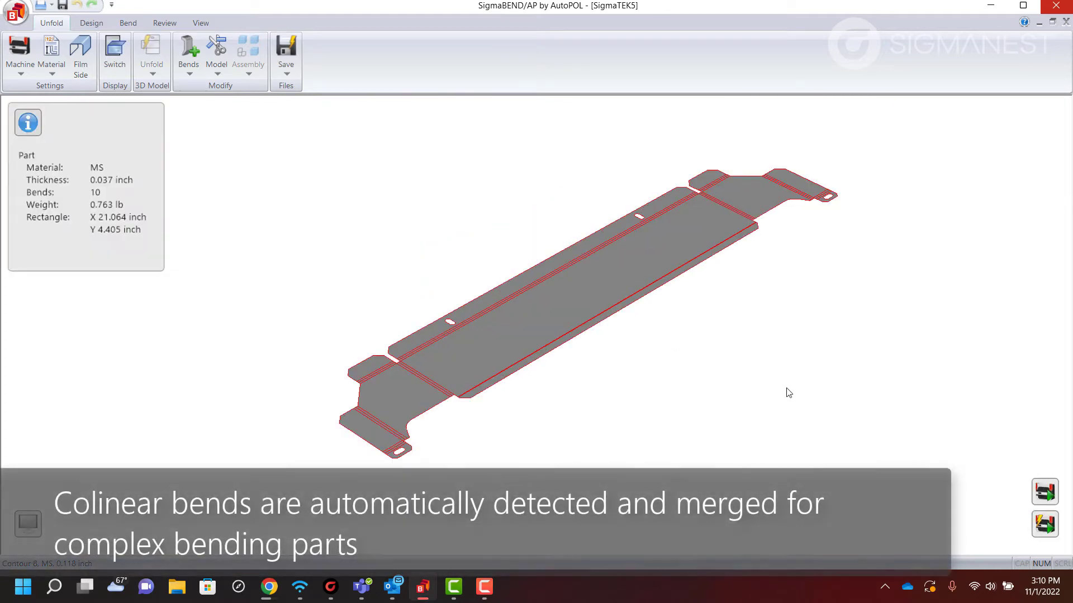
pyautogui.click(129, 23)
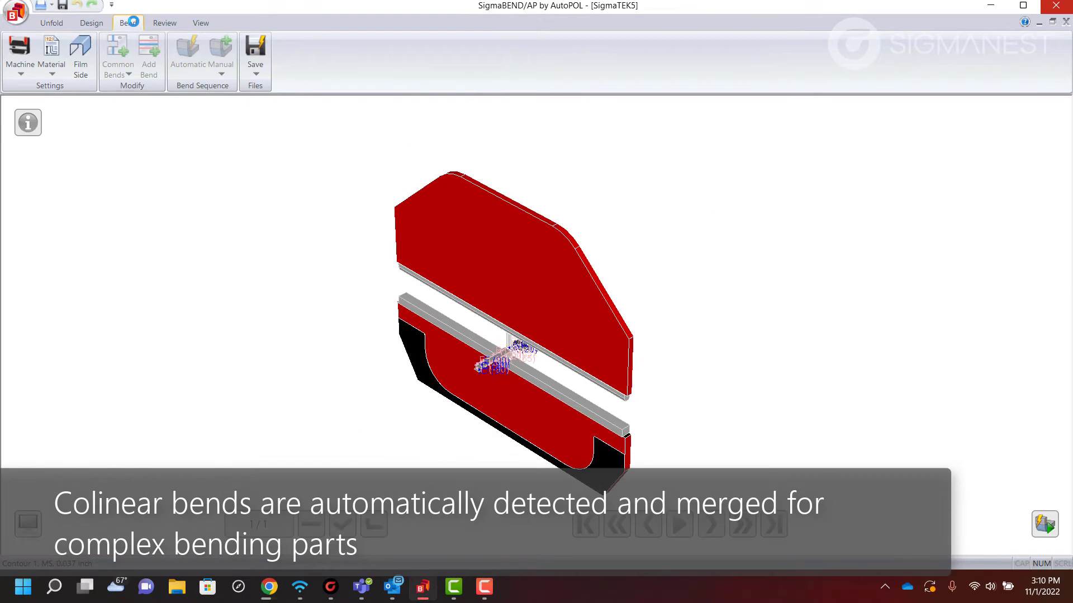
pyautogui.scroll(5, 500, 380)
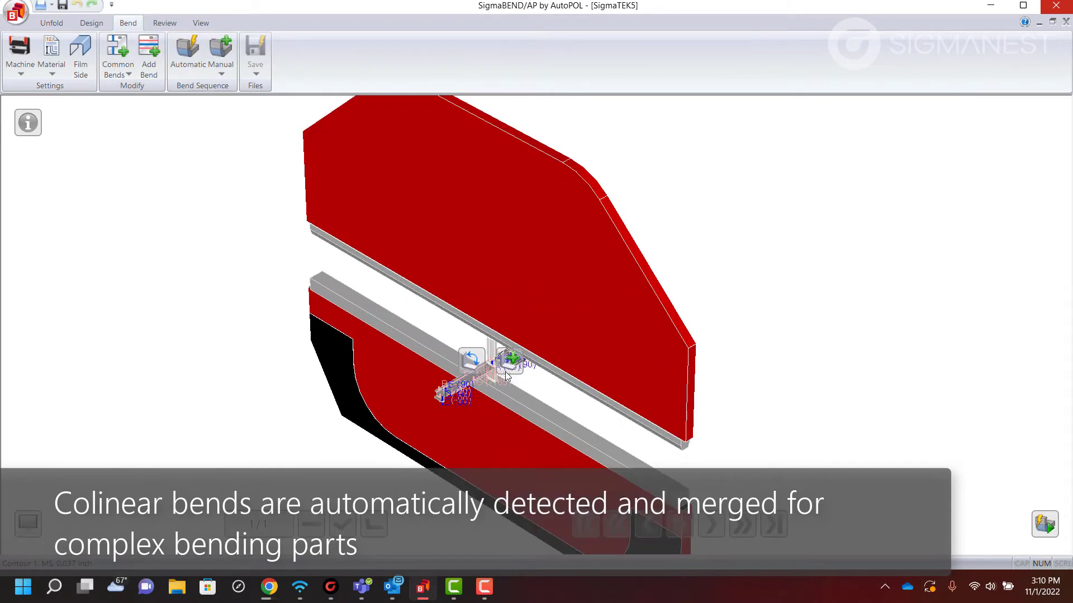
pyautogui.scroll(3, 447, 405)
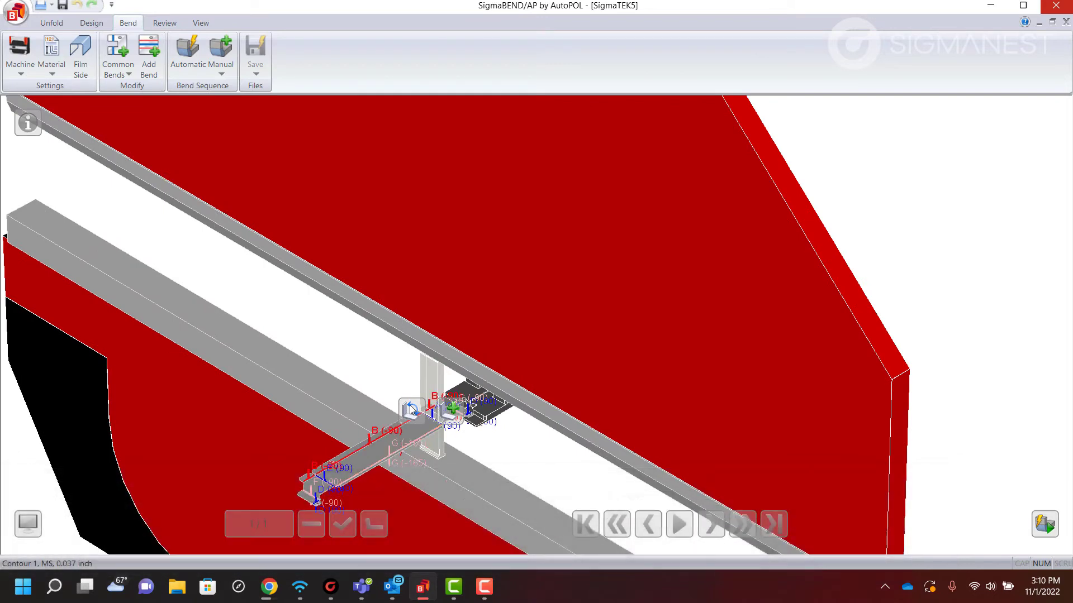
# Step: Reorient the part on the press brake and run the automatic sequence solver
pyautogui.click(411, 410)
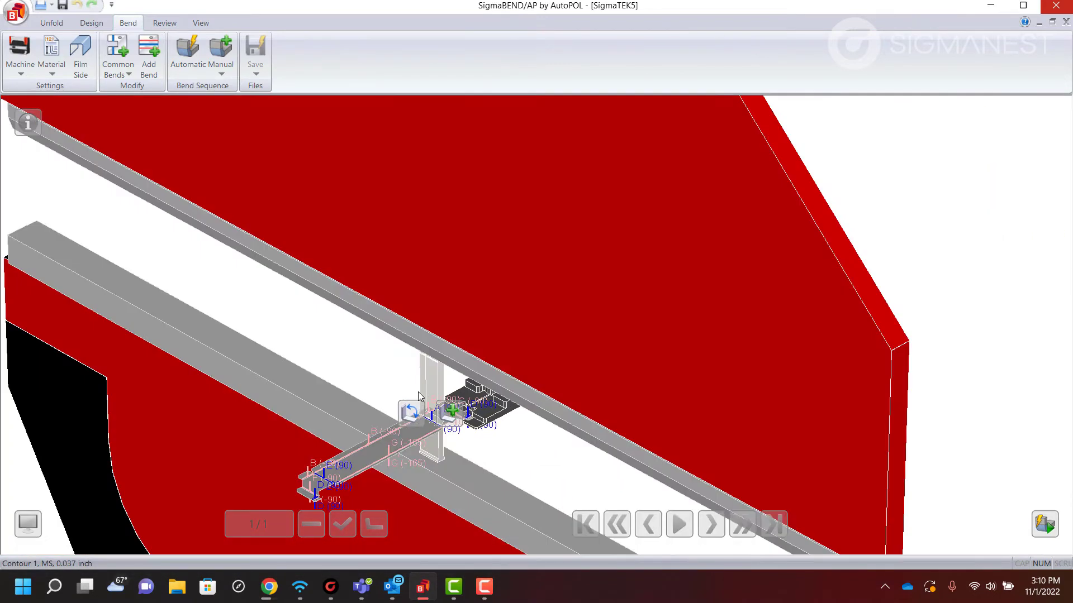
pyautogui.scroll(-3, 455, 352)
pyautogui.scroll(3, 628, 391)
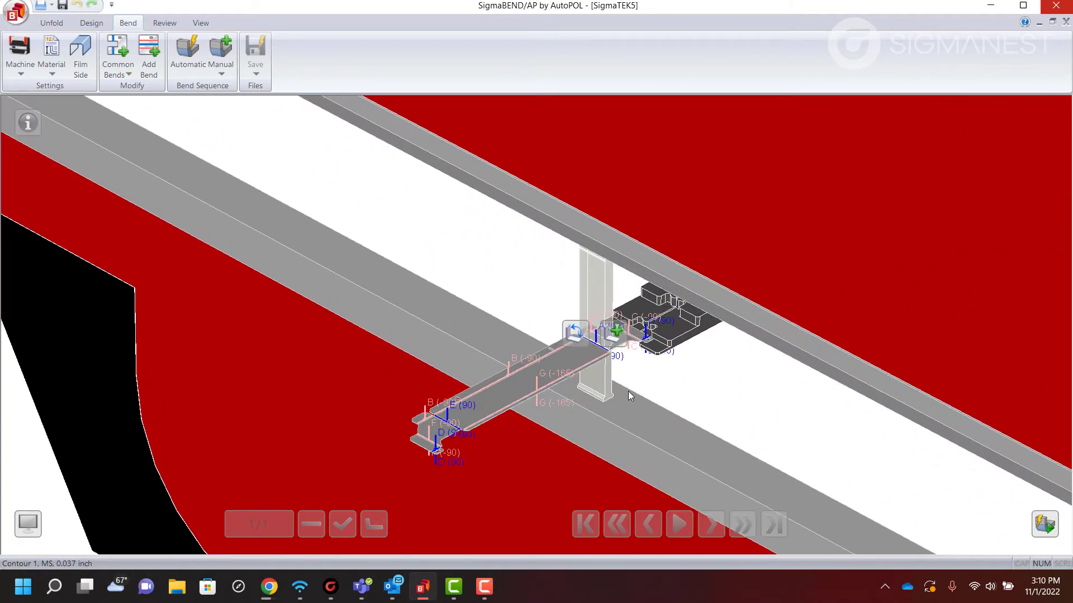
pyautogui.moveTo(619, 384); pyautogui.dragTo(598, 366, button='middle')
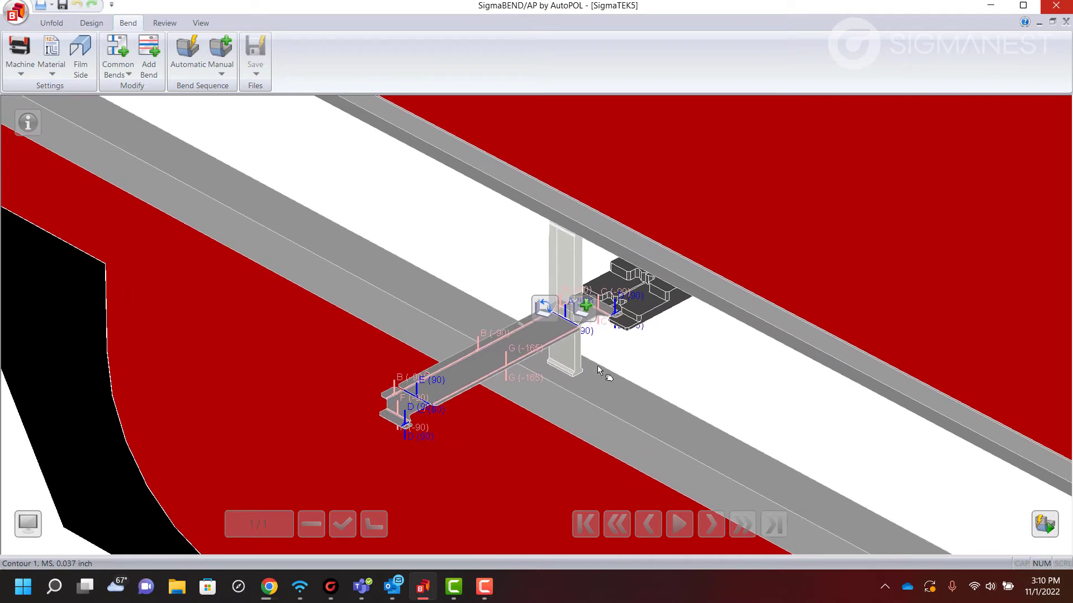
pyautogui.click(1035, 518)
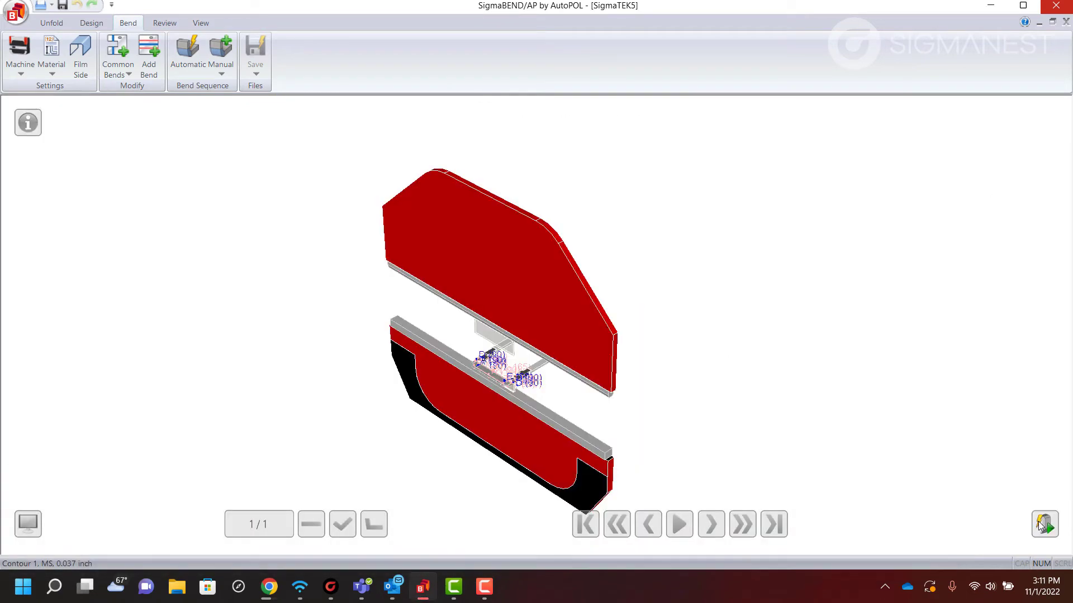
# Step: Inspect the solved channel-bracket sequence and generate its optimized tool stations
pyautogui.scroll(3, 462, 438)
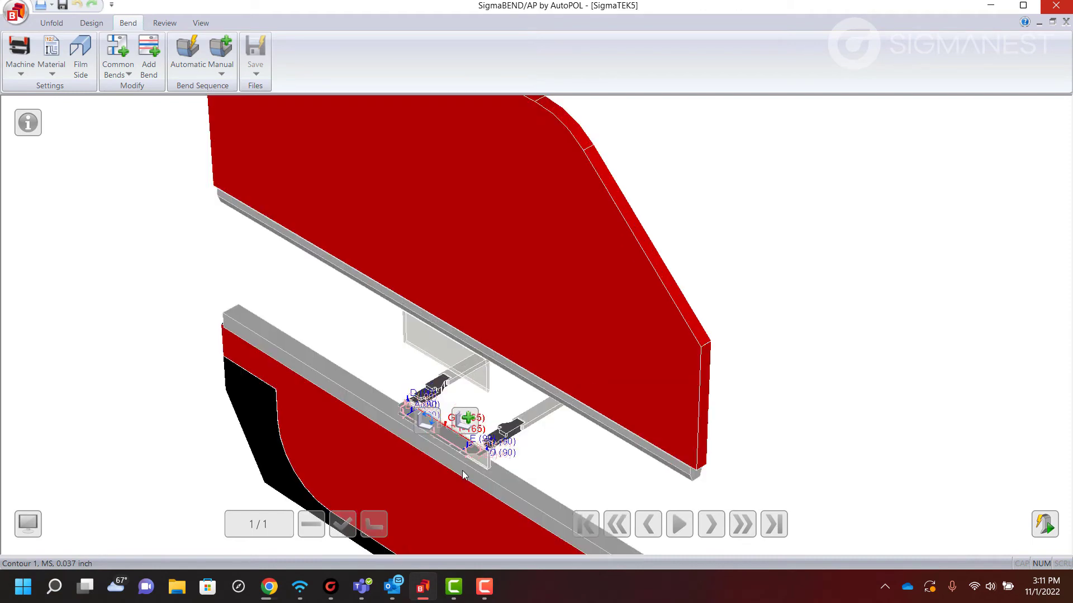
pyautogui.scroll(5, 406, 474)
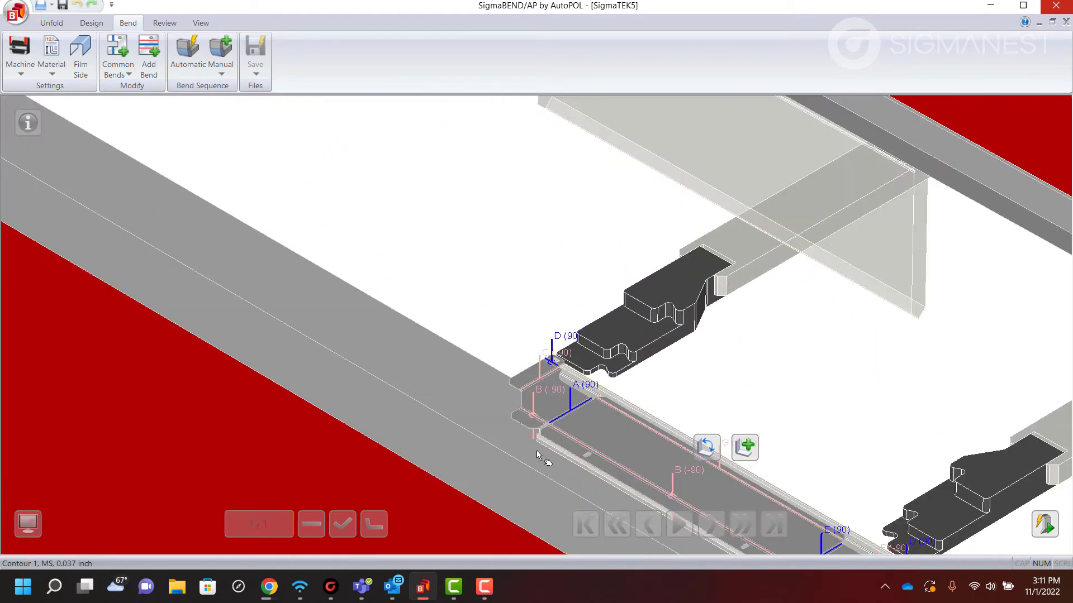
pyautogui.moveTo(536, 452); pyautogui.dragTo(378, 276, button='middle')
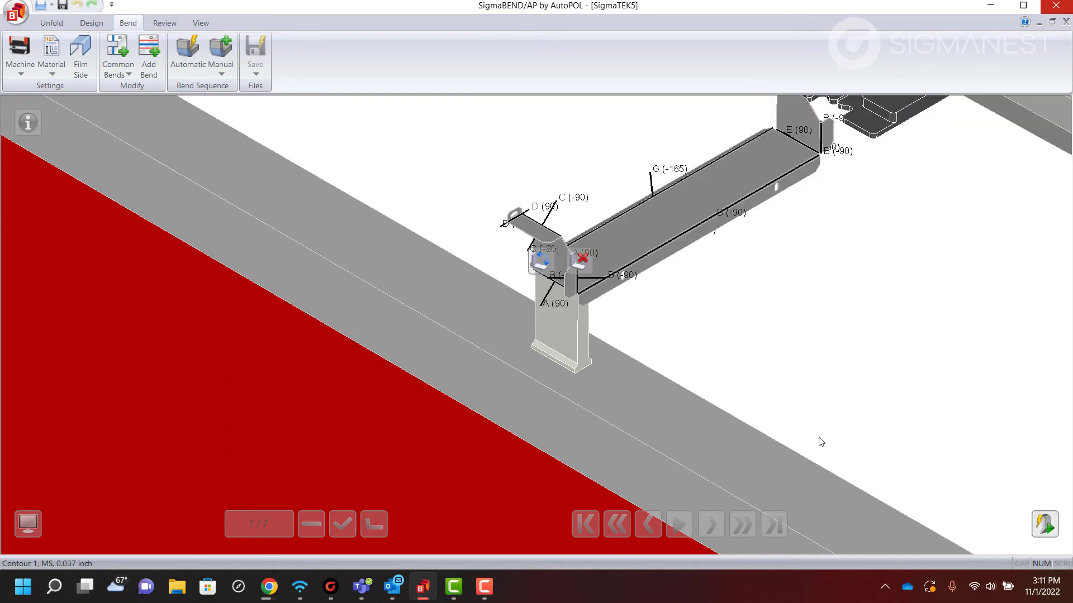
pyautogui.click(1041, 521)
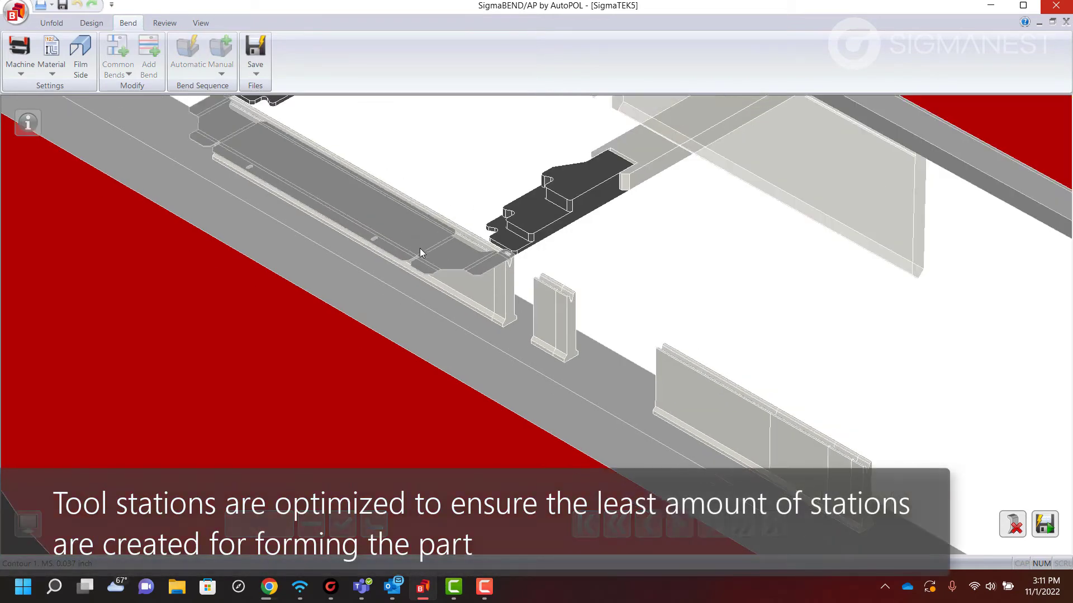
# Step: Review the tool stations for Bends G, C, B, F and E of the channel bracket
pyautogui.click(264, 523)
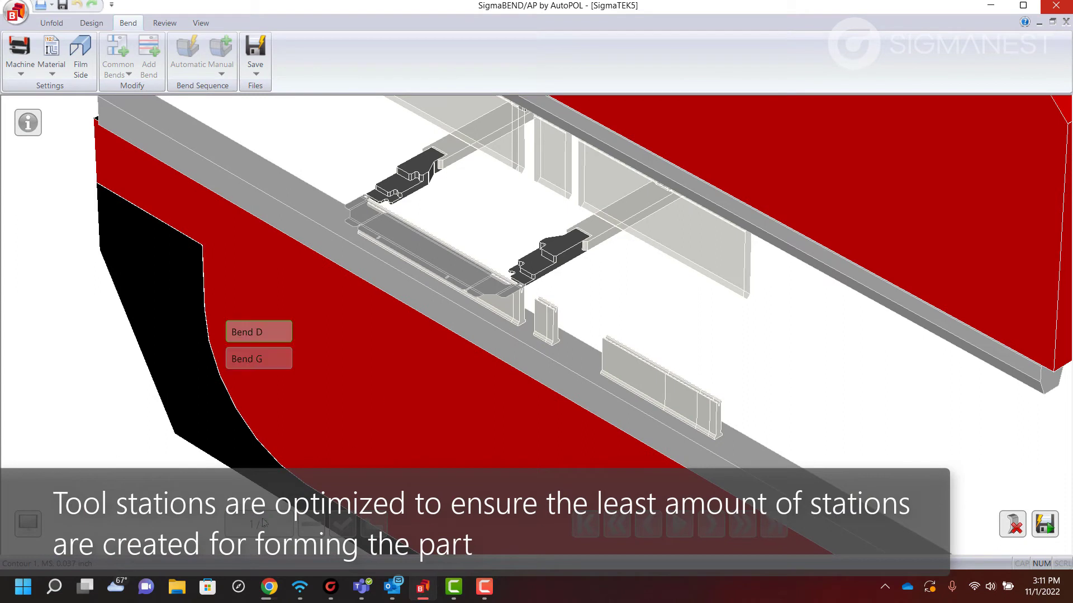
pyautogui.click(253, 364)
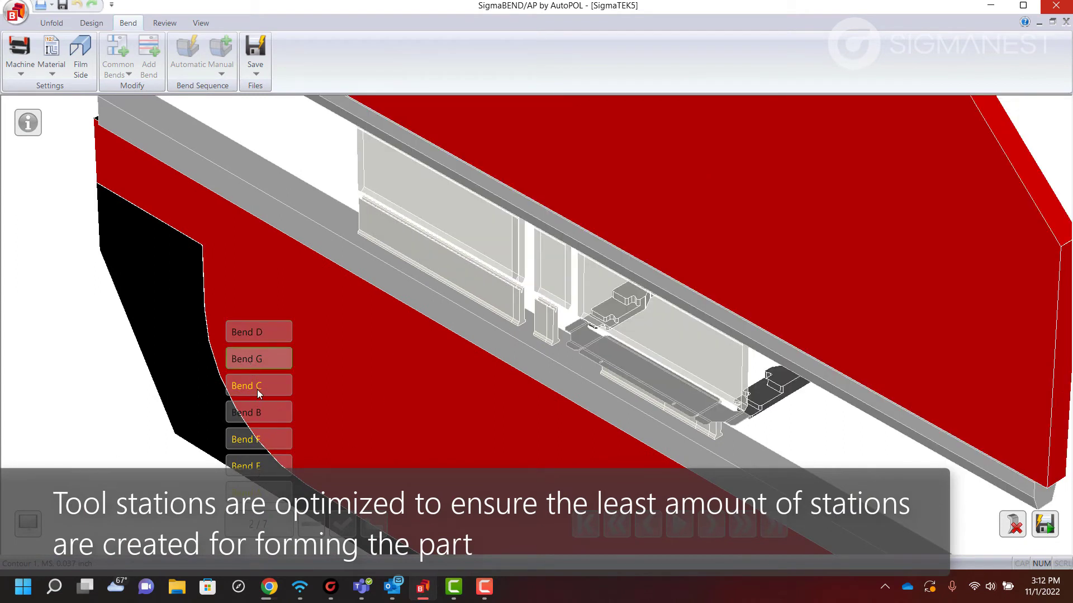
pyautogui.click(257, 390)
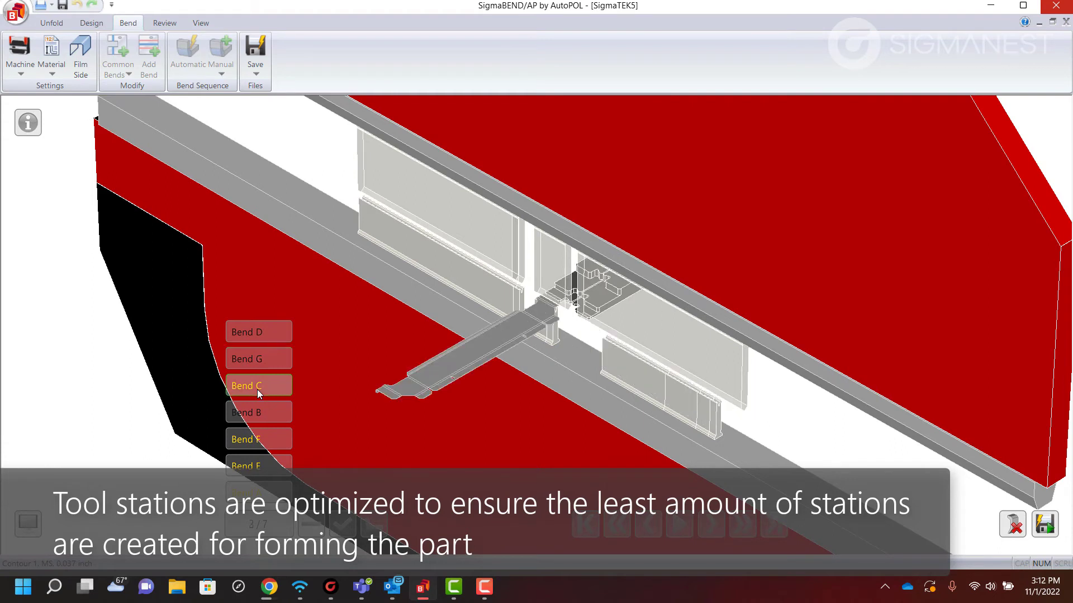
pyautogui.click(257, 412)
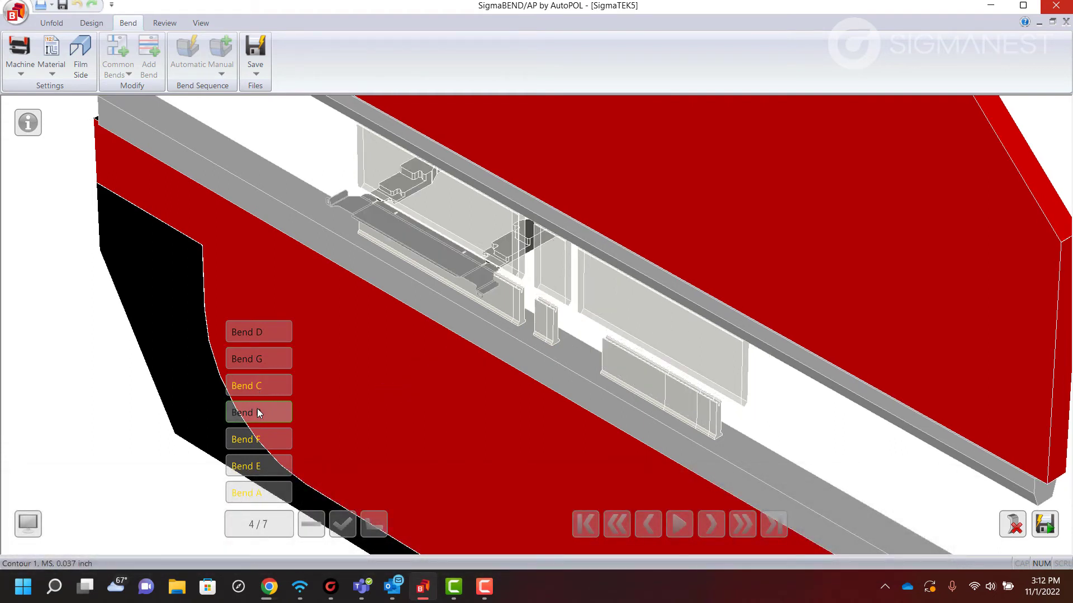
pyautogui.click(262, 442)
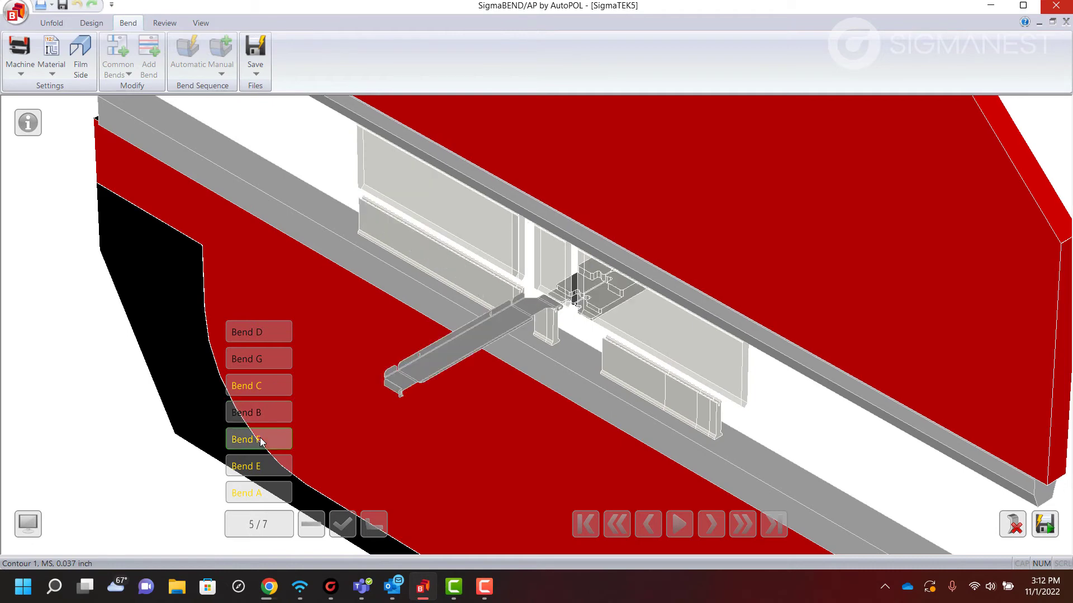
pyautogui.click(262, 467)
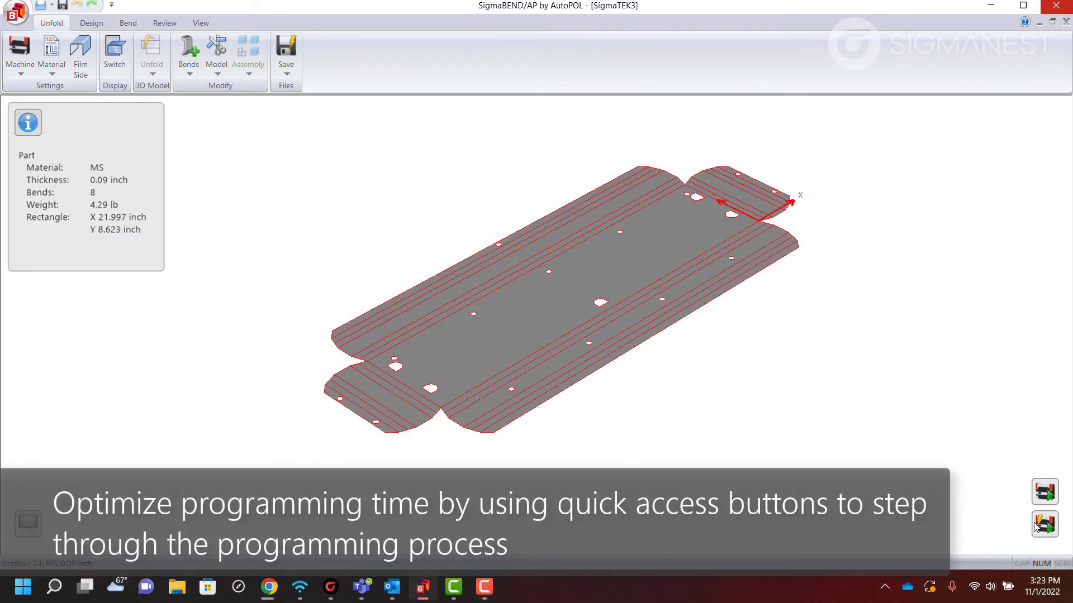
# Step: Send the SigmaTEK3 flat pattern to the Bend stage for sequence solving
pyautogui.click(1035, 526)
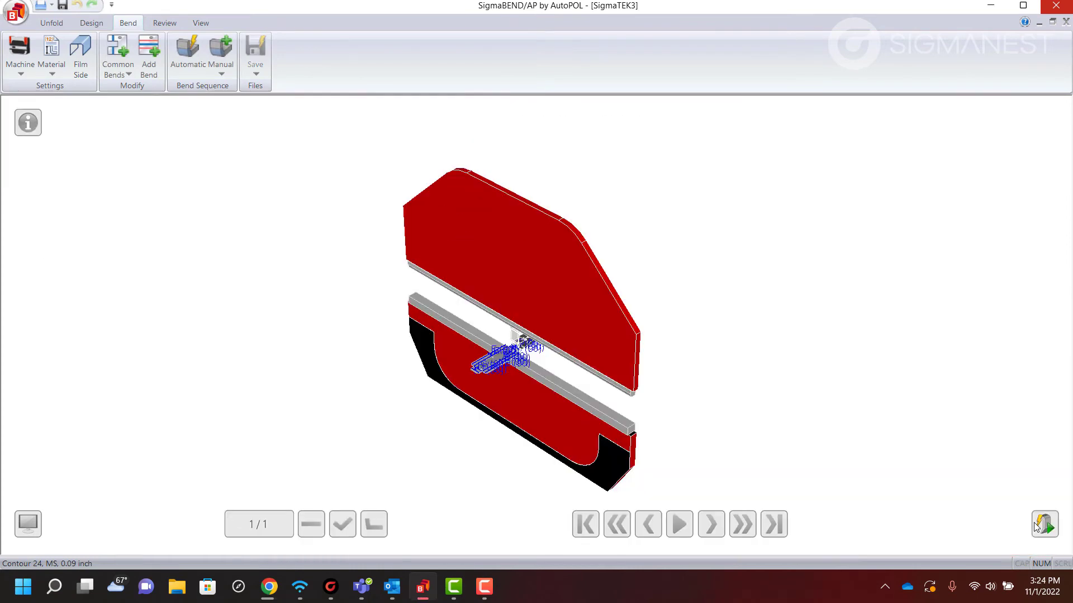
# Step: Solve the SigmaTEK3 bend sequence and generate its tool stations, starting at bend 1 of 8
pyautogui.scroll(6, 506, 391)
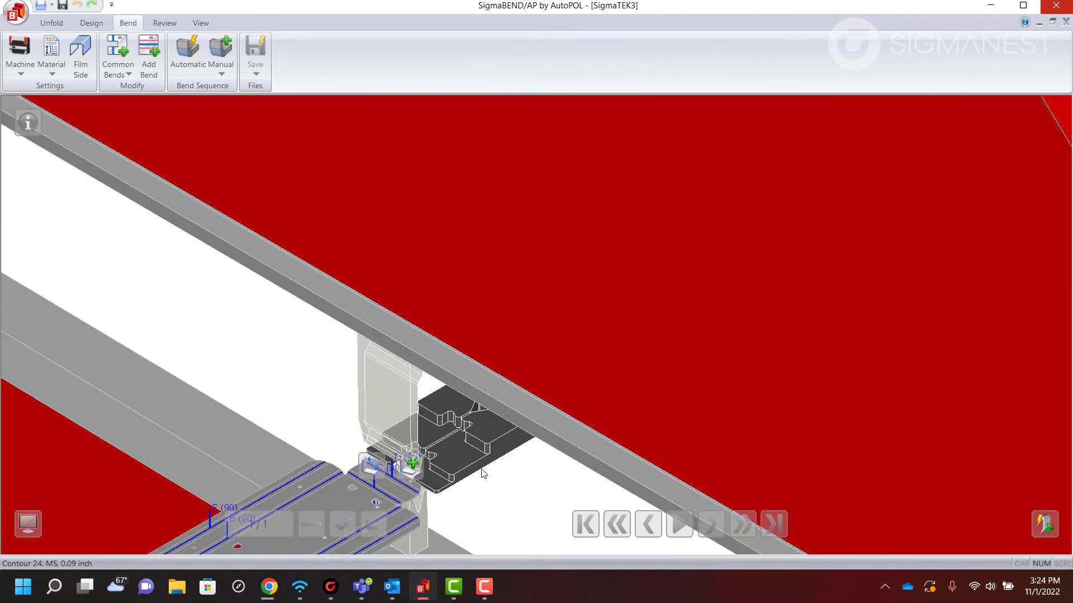
pyautogui.moveTo(483, 474); pyautogui.dragTo(669, 363, button='middle')
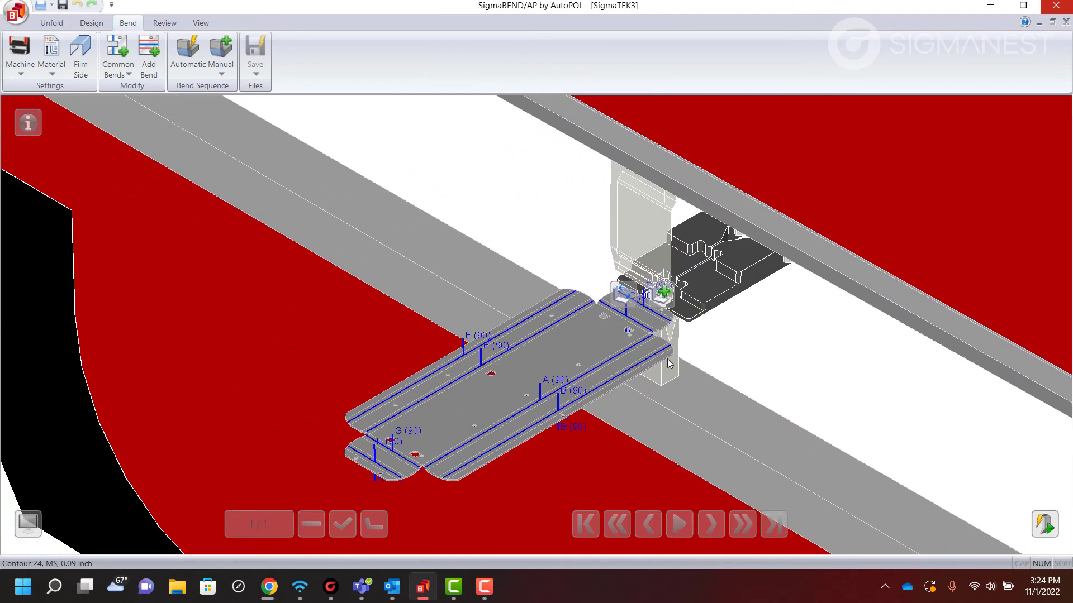
pyautogui.click(1045, 525)
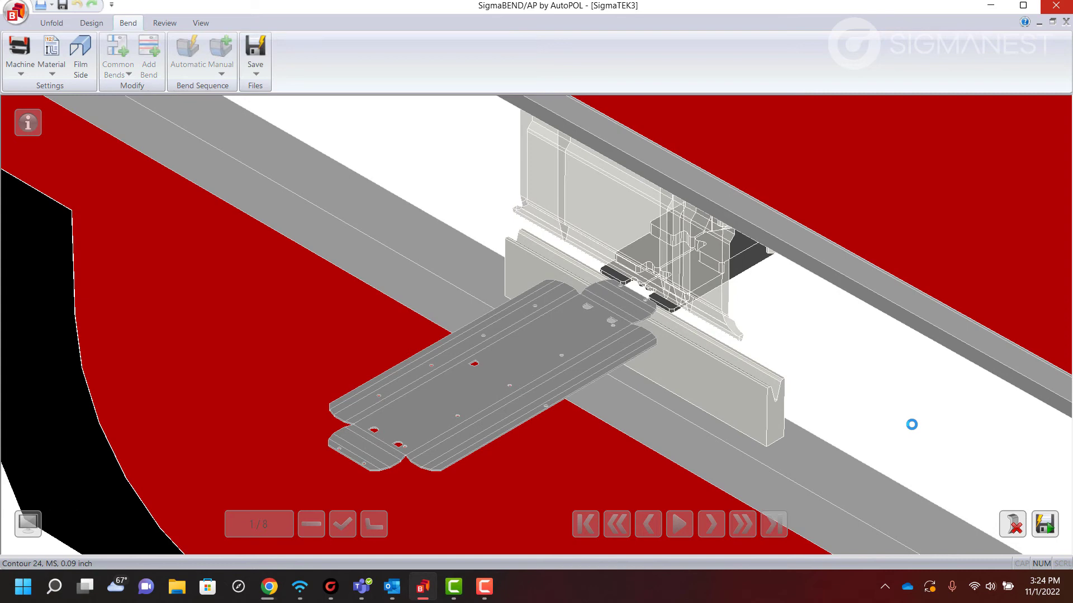
# Step: Play the SigmaTEK3 bending simulation through all 8 bends until fully formed
pyautogui.click(679, 525)
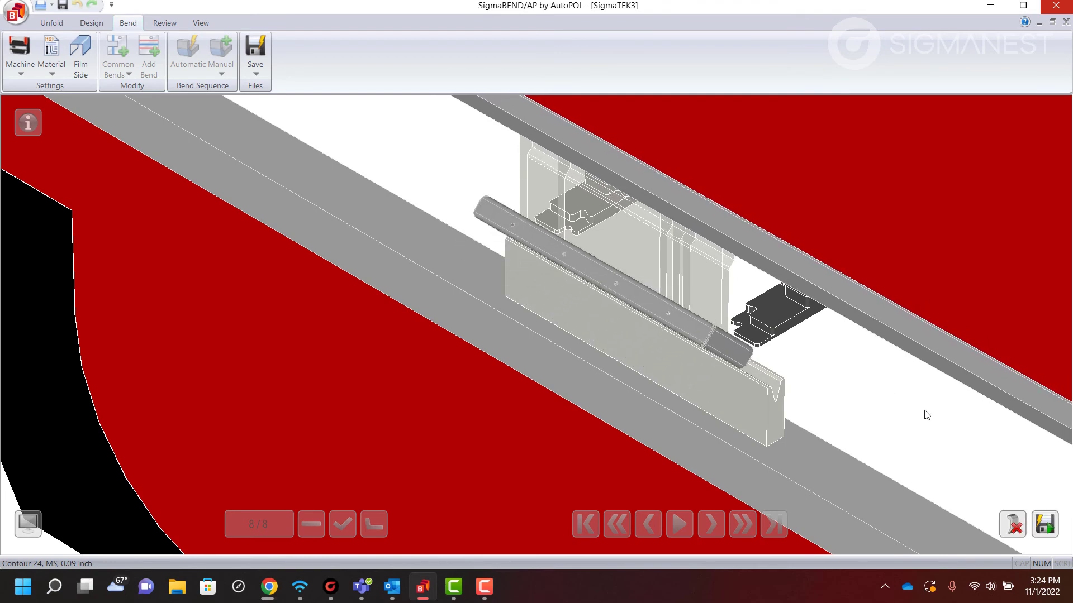
# Step: Bring up the multi-save output options for the finished SigmaTEK3 part
pyautogui.click(1045, 524)
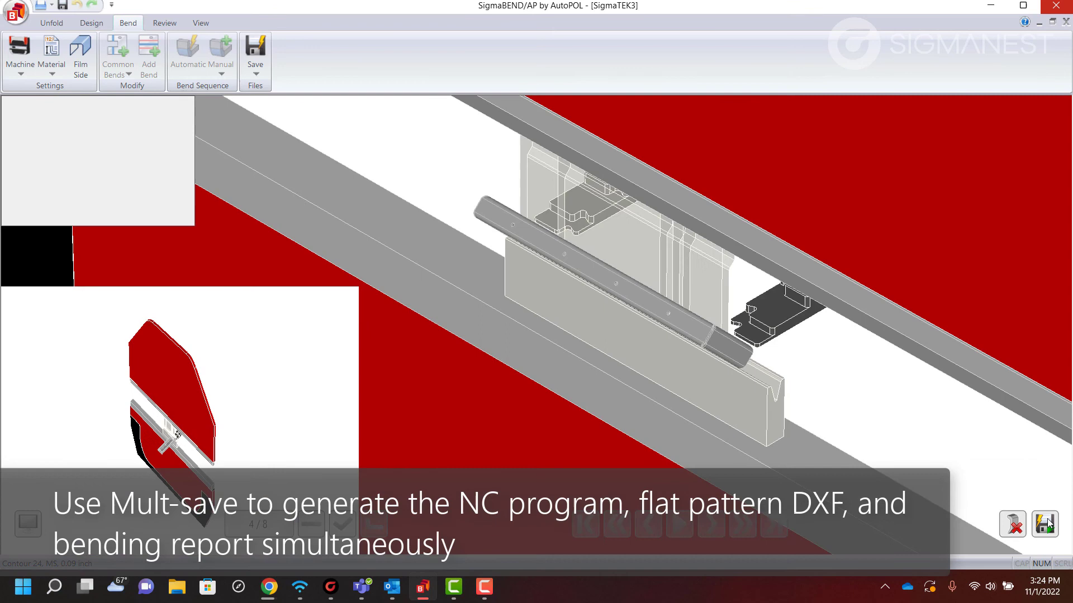